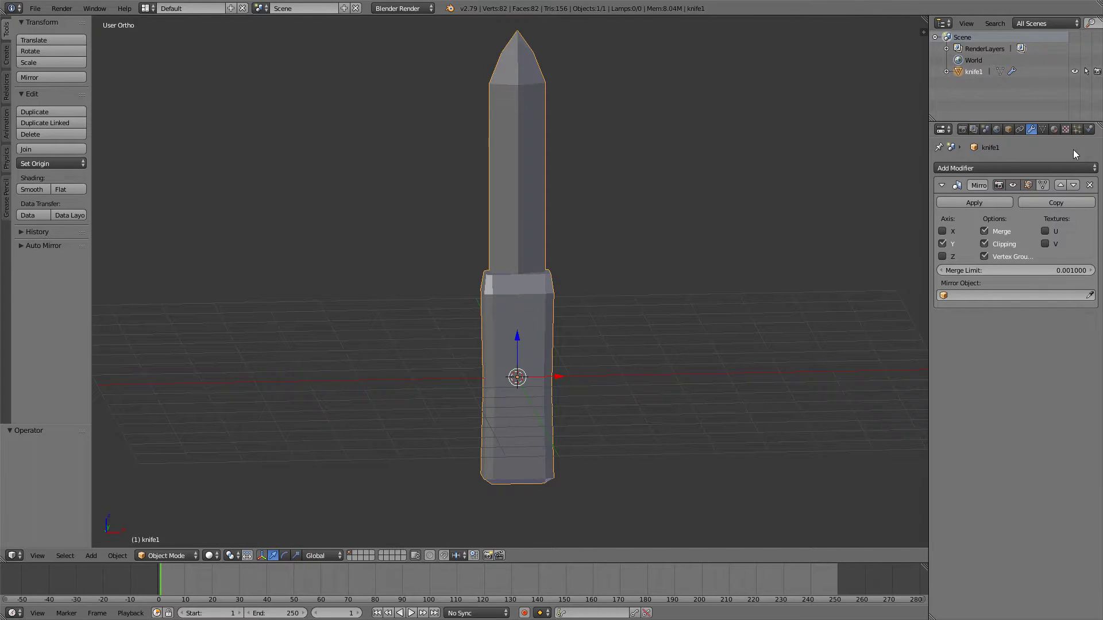
Create two material slots on the knife and name them mat1 and mat2.
{"action": "left_click", "coordinate": [1054, 130]}
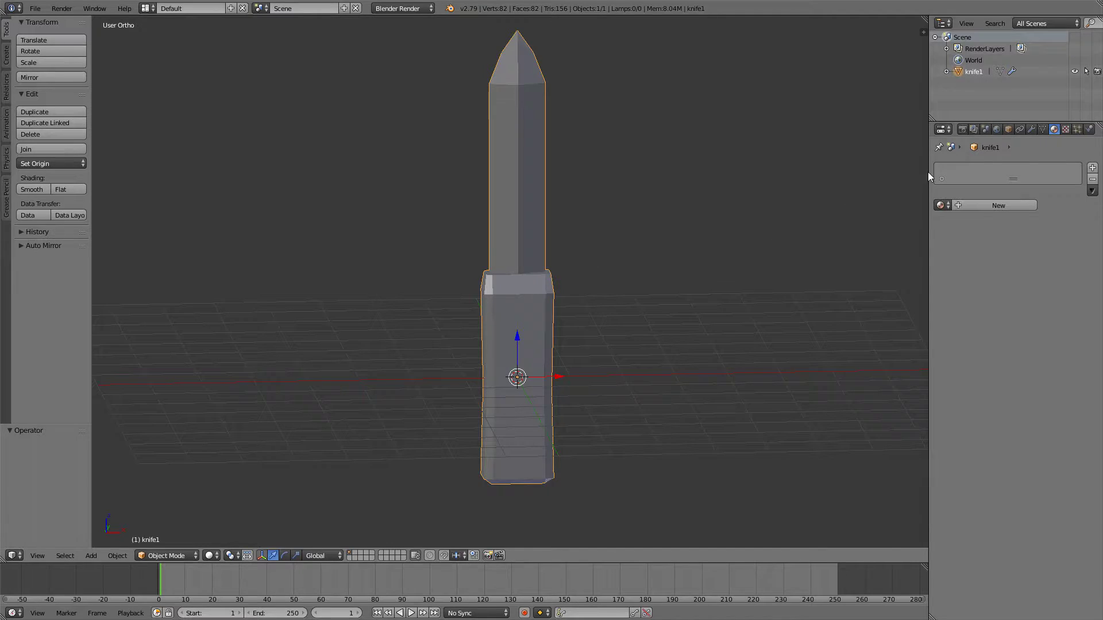
{"action": "left_click", "coordinate": [1022, 205]}
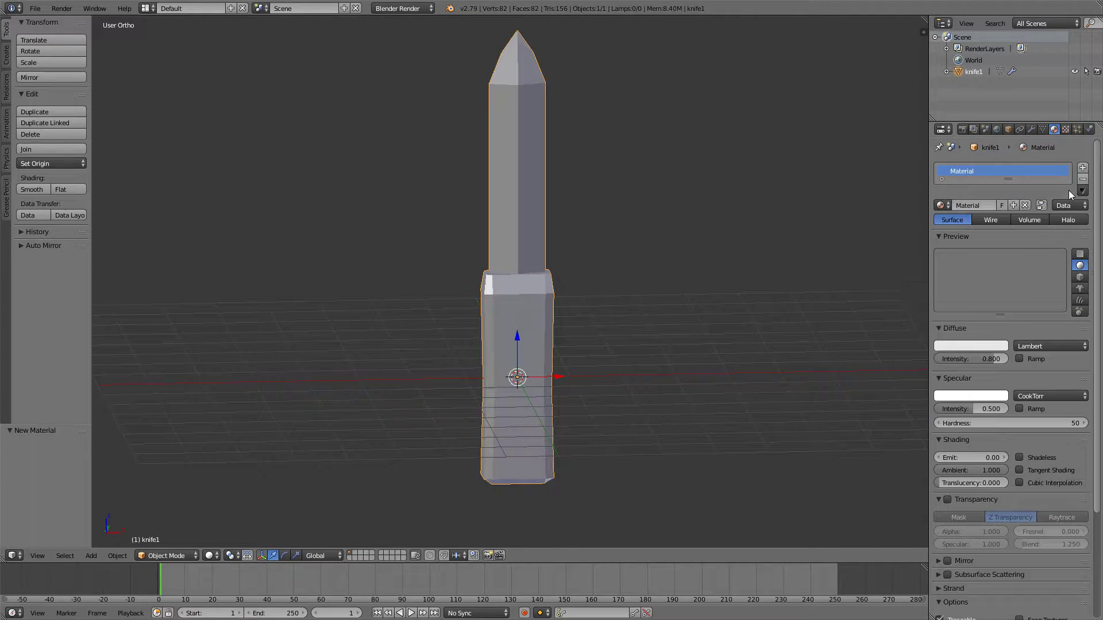
{"action": "left_click", "coordinate": [1082, 168]}
{"action": "left_click", "coordinate": [975, 231]}
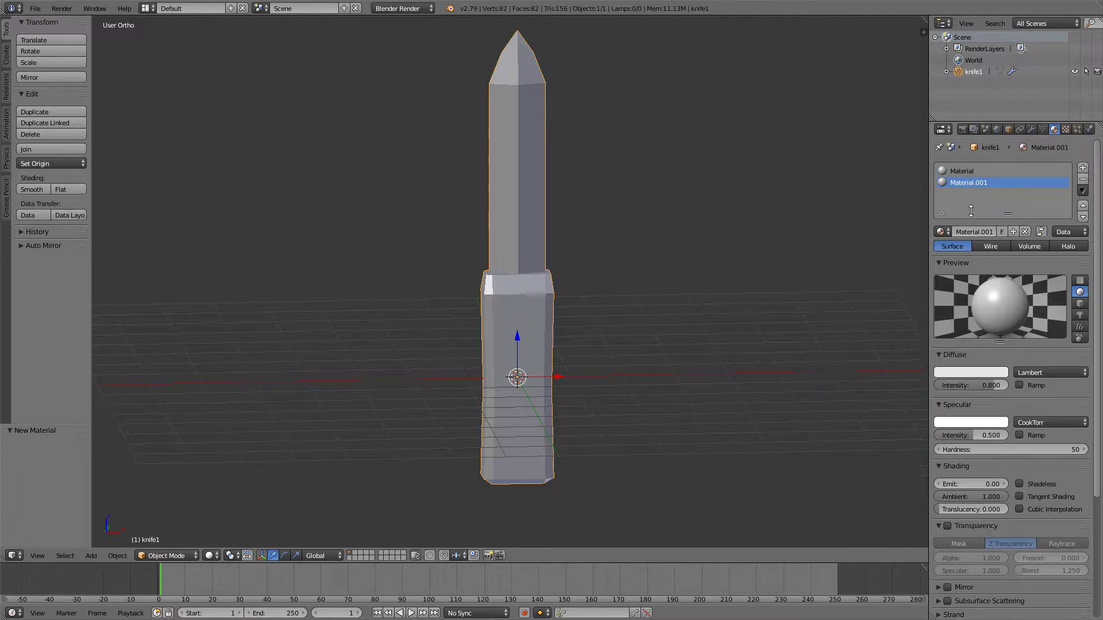
{"action": "left_click", "coordinate": [970, 174]}
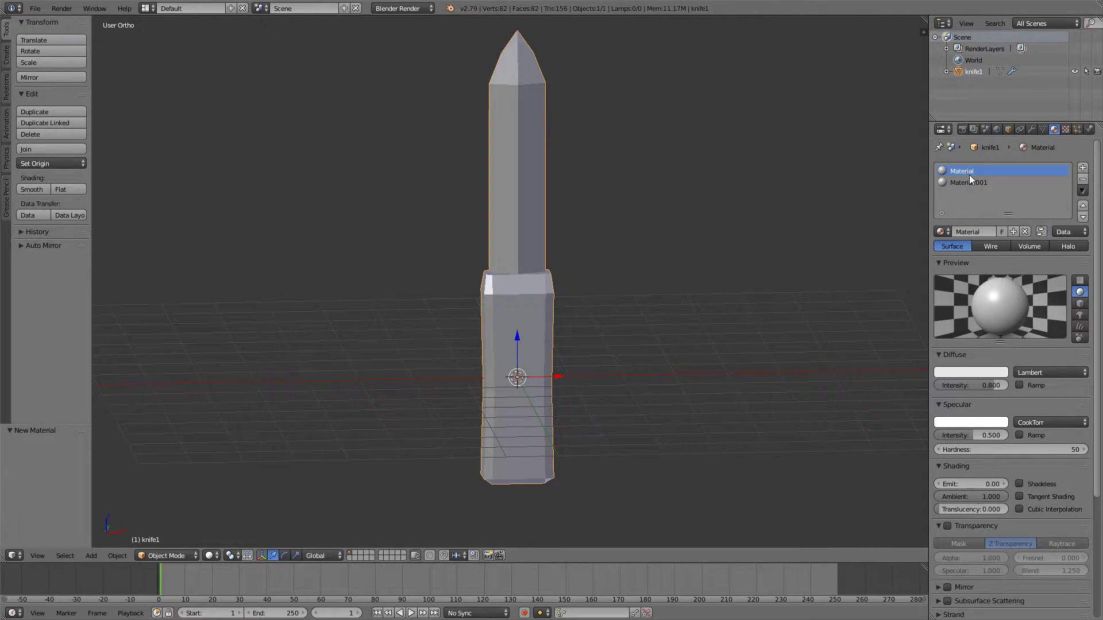
{"action": "left_click", "coordinate": [974, 233]}
{"action": "type", "text": "mat1"}
{"action": "key", "text": "Return"}
{"action": "left_click", "coordinate": [974, 182]}
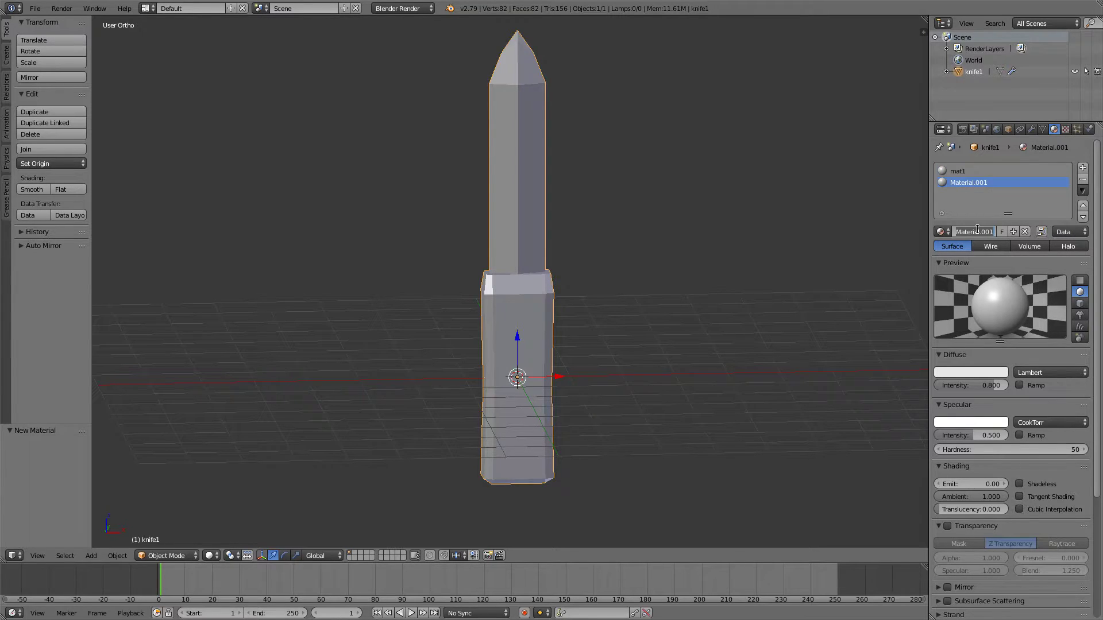
{"action": "type", "text": "mat2"}
{"action": "key", "text": "Return"}
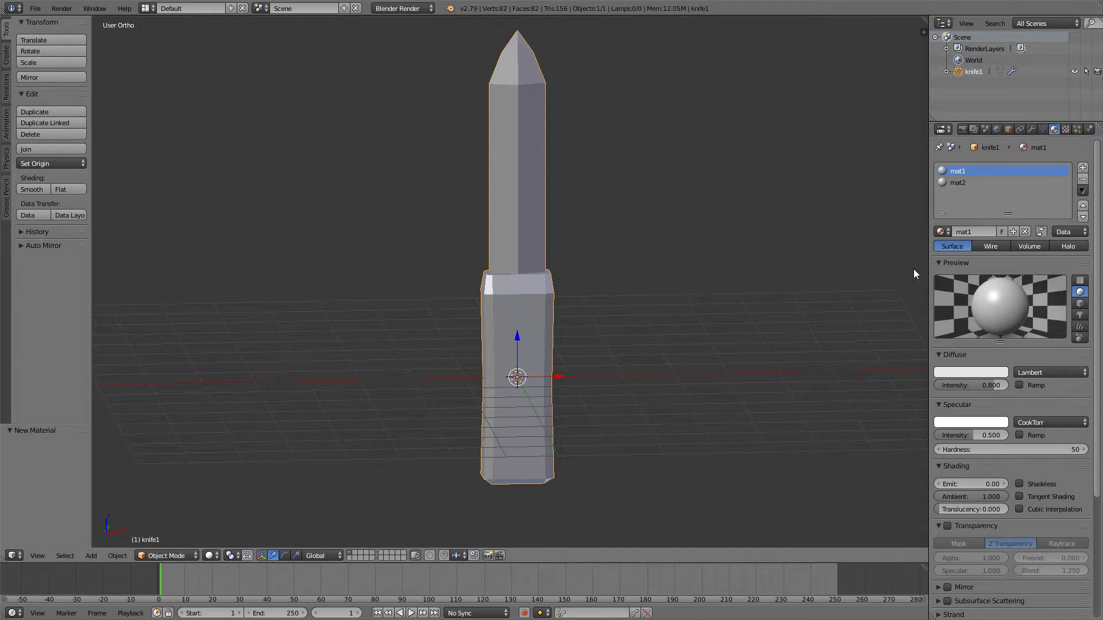
Try orange and pink diffuse colours on mat1, then undo back to white.
{"action": "left_click", "coordinate": [961, 370]}
{"action": "left_click", "coordinate": [940, 291]}
{"action": "left_click", "coordinate": [959, 288]}
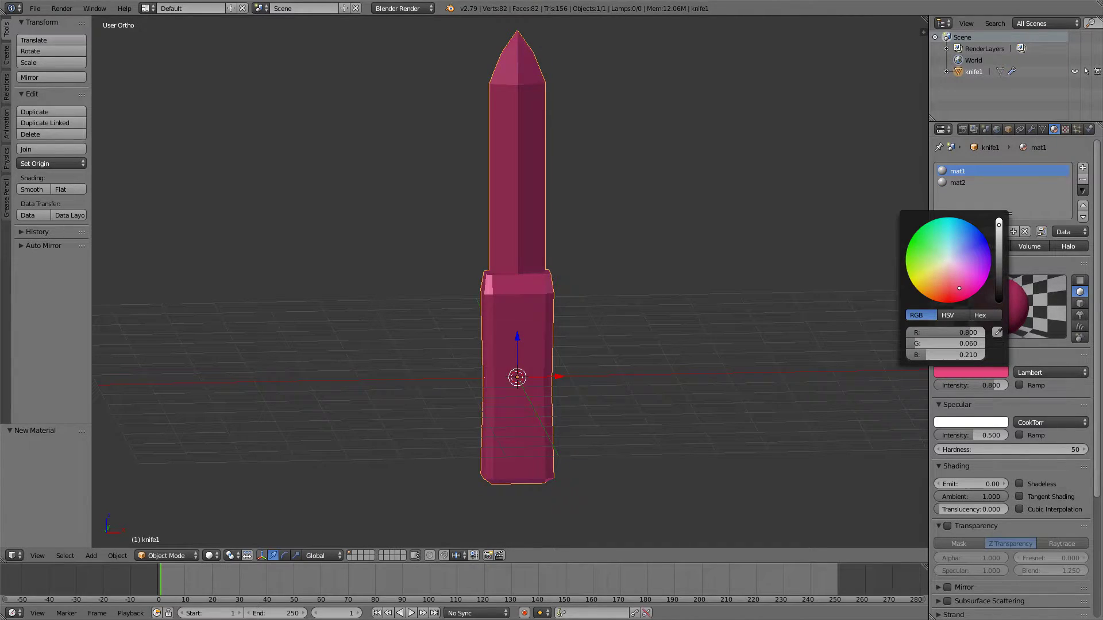
{"action": "key", "text": "ctrl+z"}
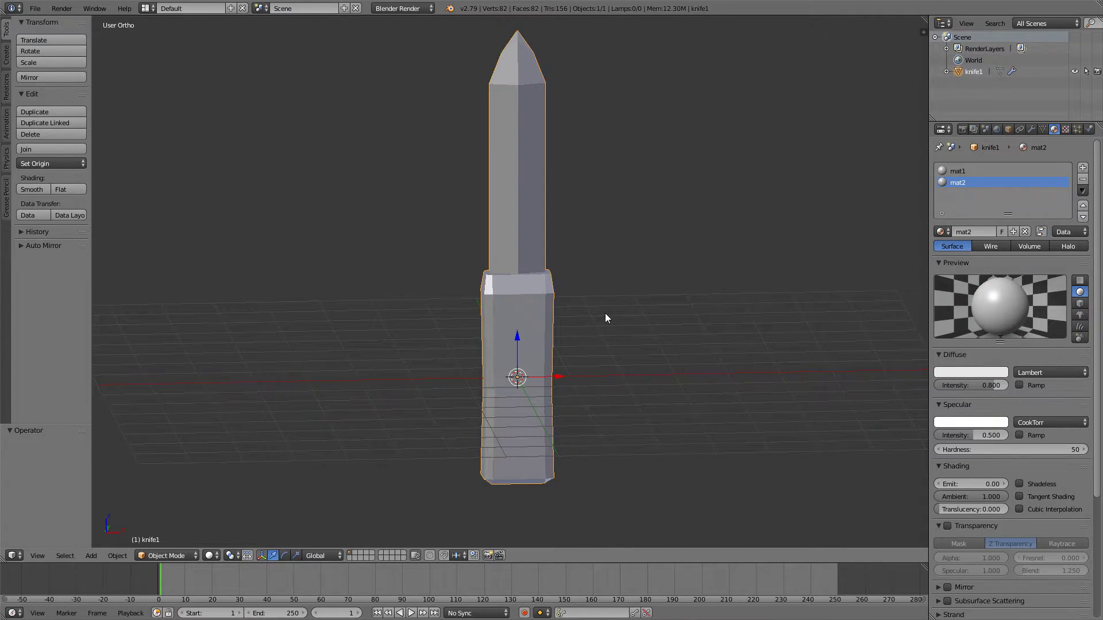
In Edit Mode, select the knife's connected handle section and assign it to mat2.
{"action": "key", "text": "Tab"}
{"action": "middle_click_drag", "start_coordinate": [495, 324], "coordinate": [504, 327]}
{"action": "right_click", "coordinate": [502, 299]}
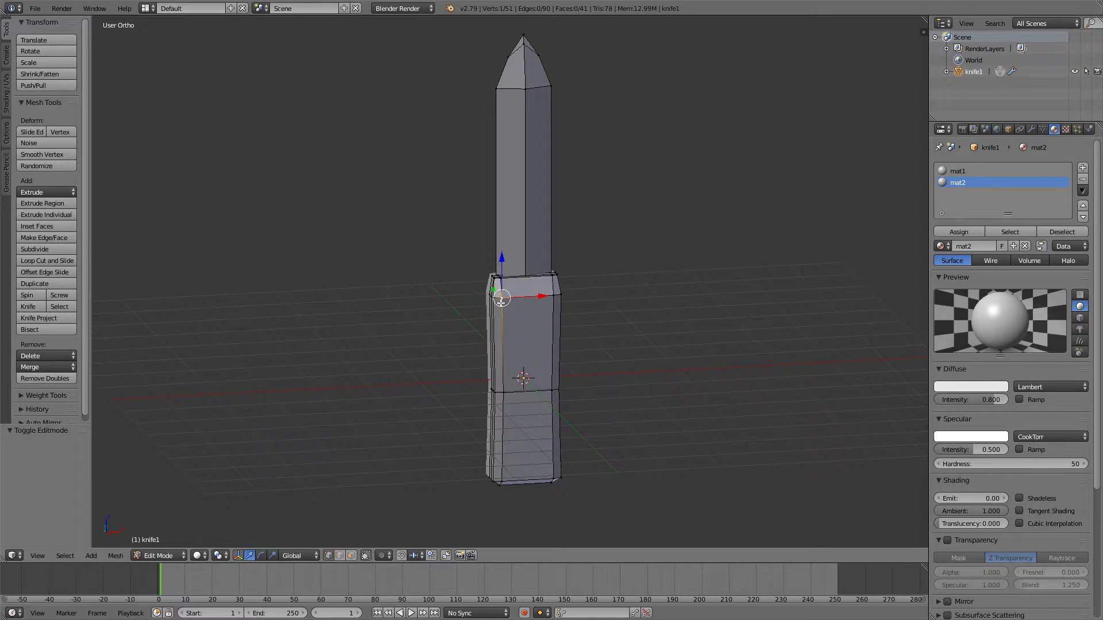
{"action": "key", "text": "l"}
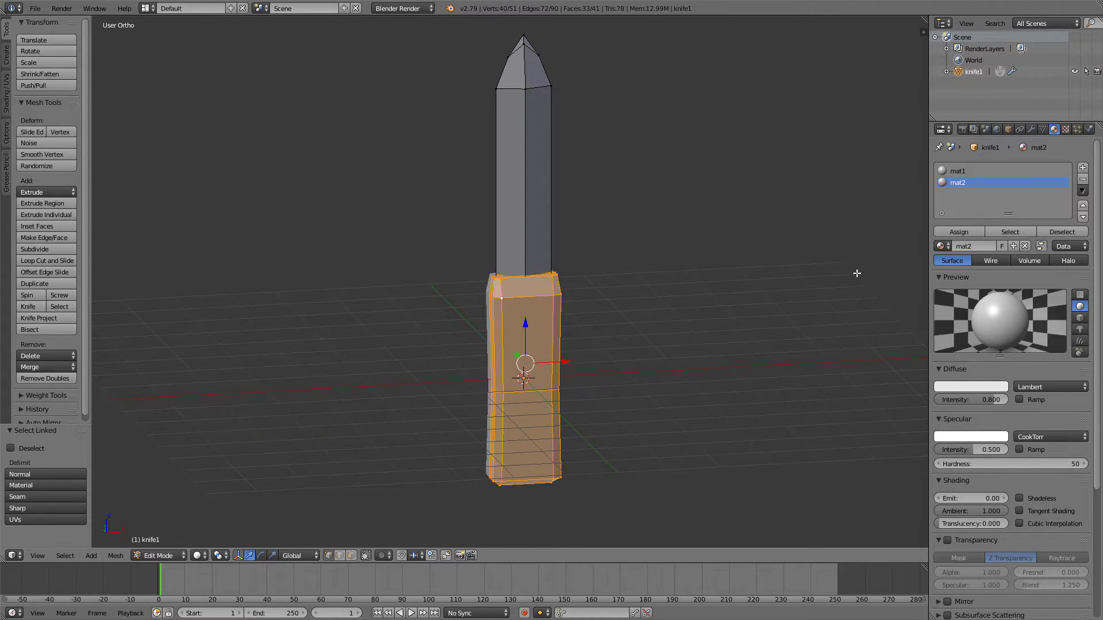
{"action": "middle_click_drag", "start_coordinate": [856, 273], "coordinate": [832, 292]}
{"action": "scroll", "coordinate": [833, 292], "scroll_direction": "up", "scroll_amount": 1}
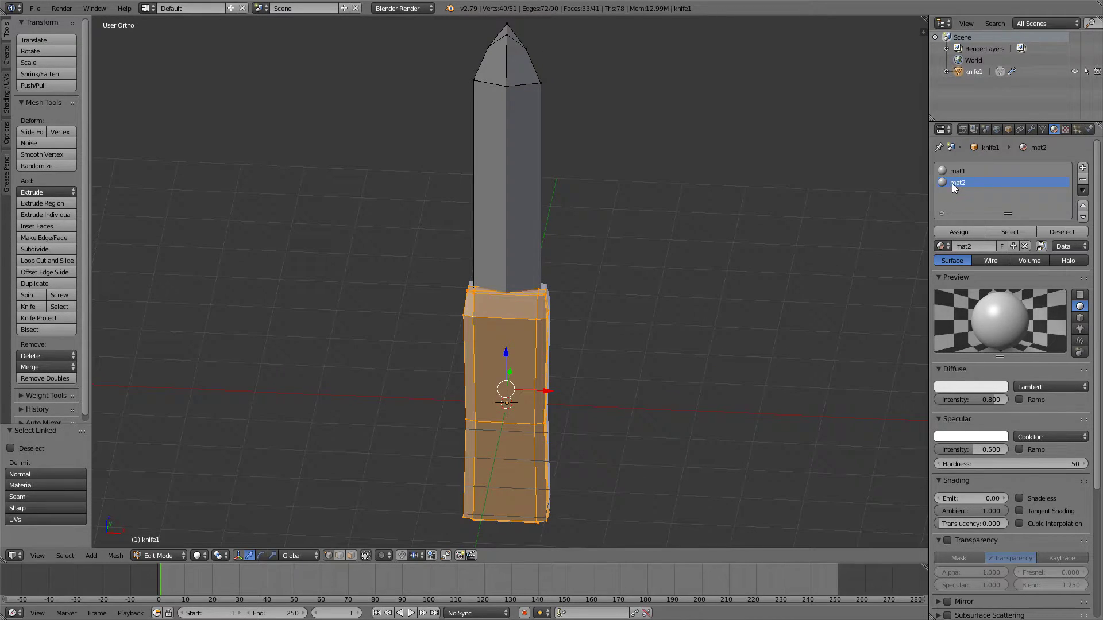
{"action": "left_click", "coordinate": [969, 232]}
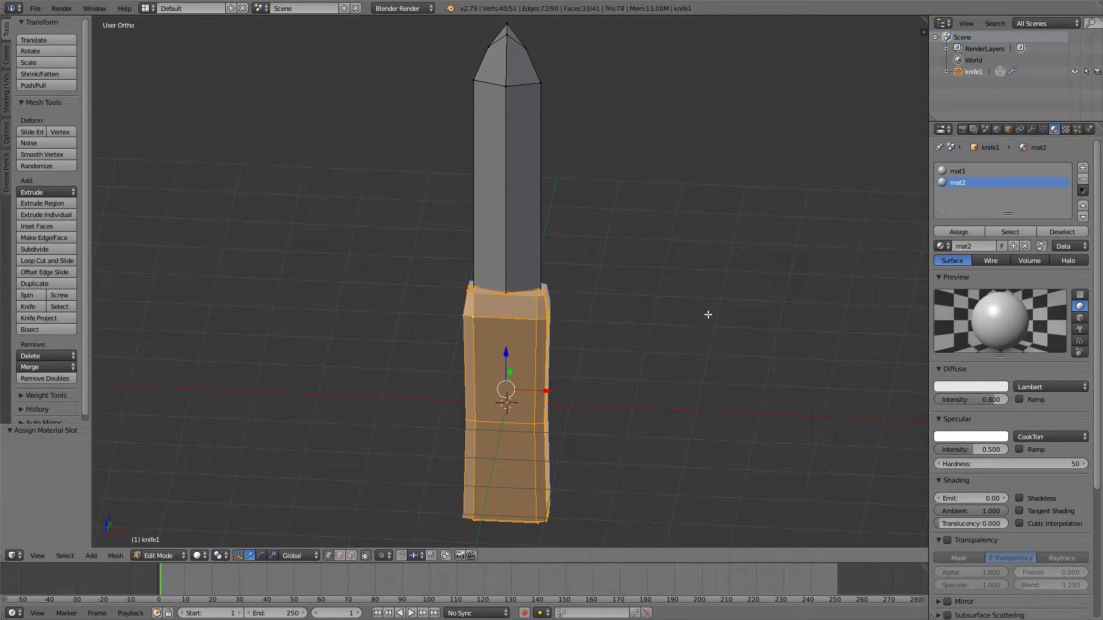
{"action": "key", "text": "Tab"}
Preview light blue and other diffuse colours for mat2's handle.
{"action": "left_click", "coordinate": [977, 373]}
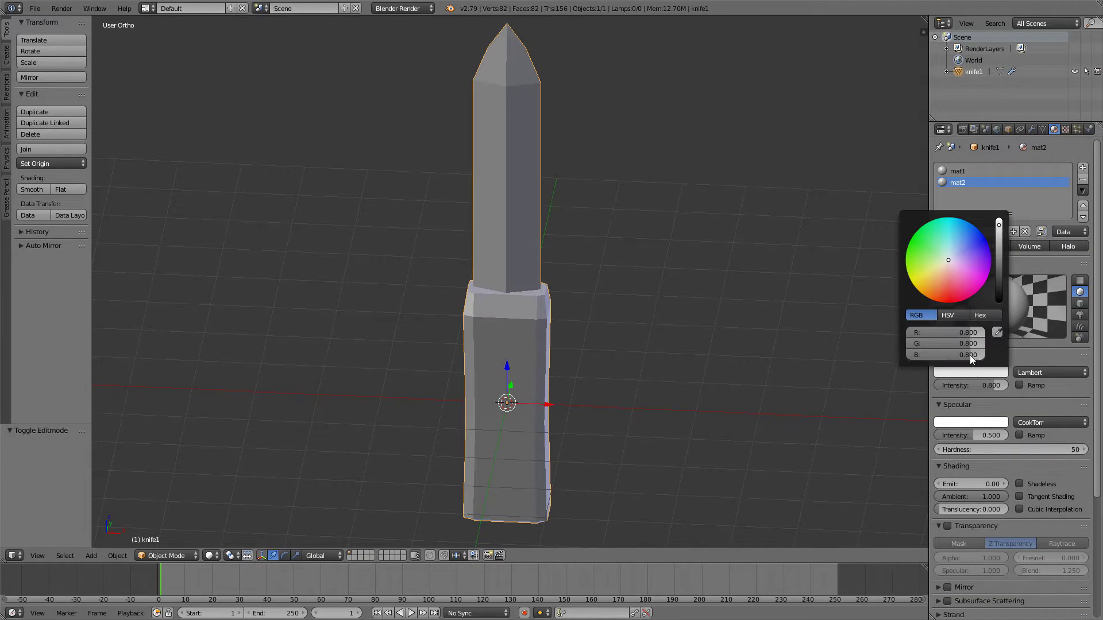
{"action": "left_click", "coordinate": [949, 250]}
{"action": "mouse_move", "coordinate": [949, 250]}
{"action": "left_mouse_down"}
{"action": "mouse_move", "coordinate": [930, 286]}
{"action": "mouse_move", "coordinate": [950, 268]}
{"action": "left_mouse_up"}
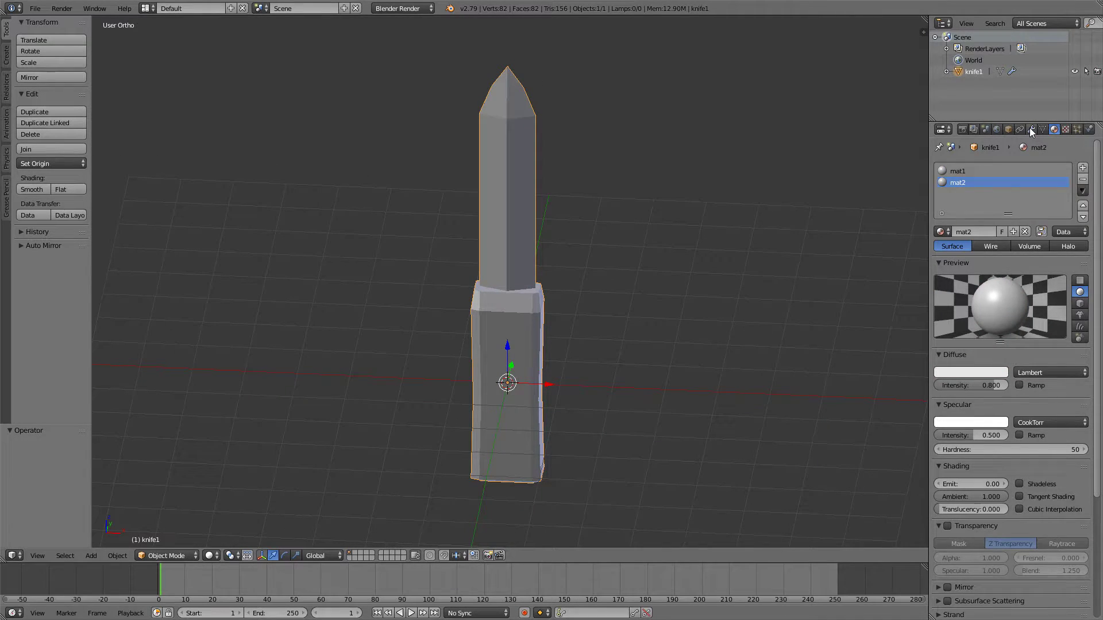
Apply the Mirror modifier and tilt the knife -90° about X.
{"action": "left_click", "coordinate": [1032, 129]}
{"action": "left_click", "coordinate": [983, 203]}
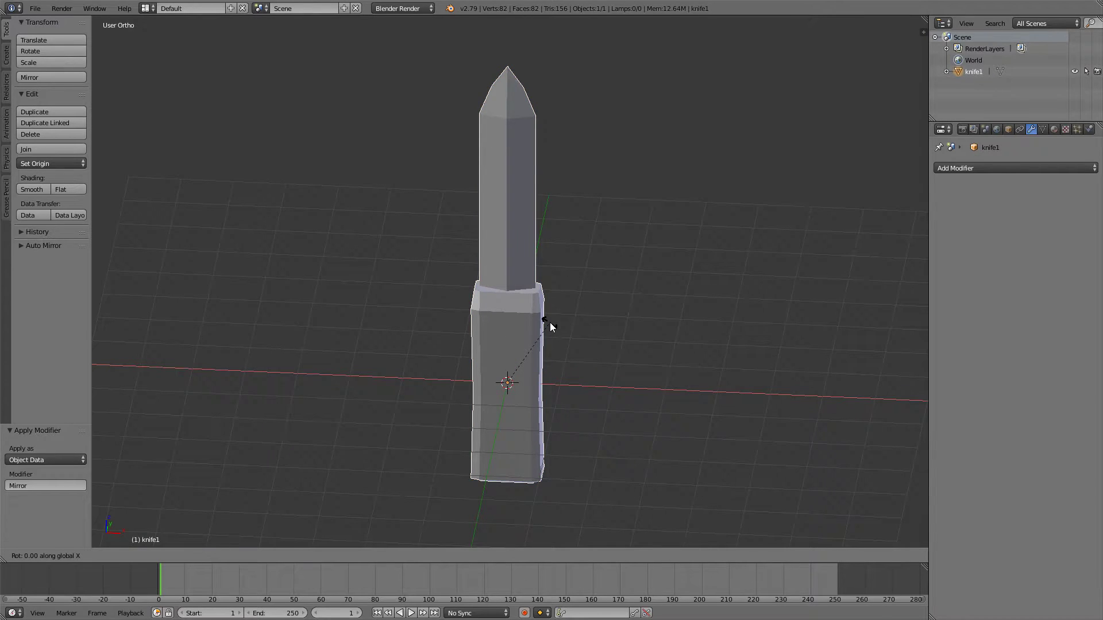
{"action": "type", "text": "rx-90"}
{"action": "key", "text": "Return"}
Apply the knife's rotation and scale, then rotate it 90° about X back upright.
{"action": "key", "text": "ctrl+a"}
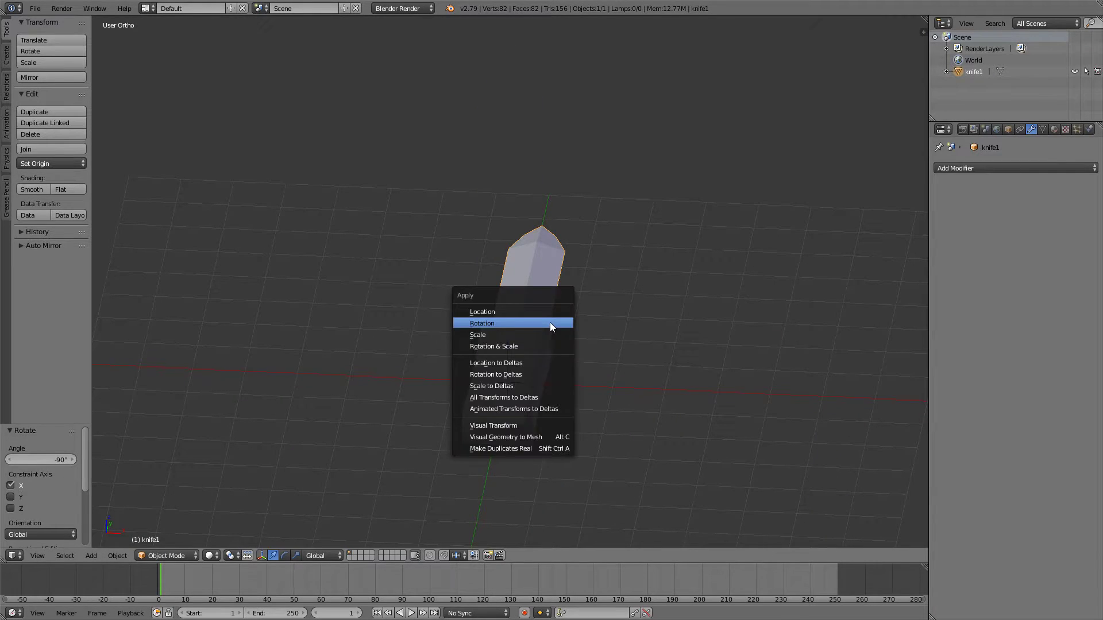
{"action": "left_click", "coordinate": [550, 323]}
{"action": "key", "text": "ctrl+a"}
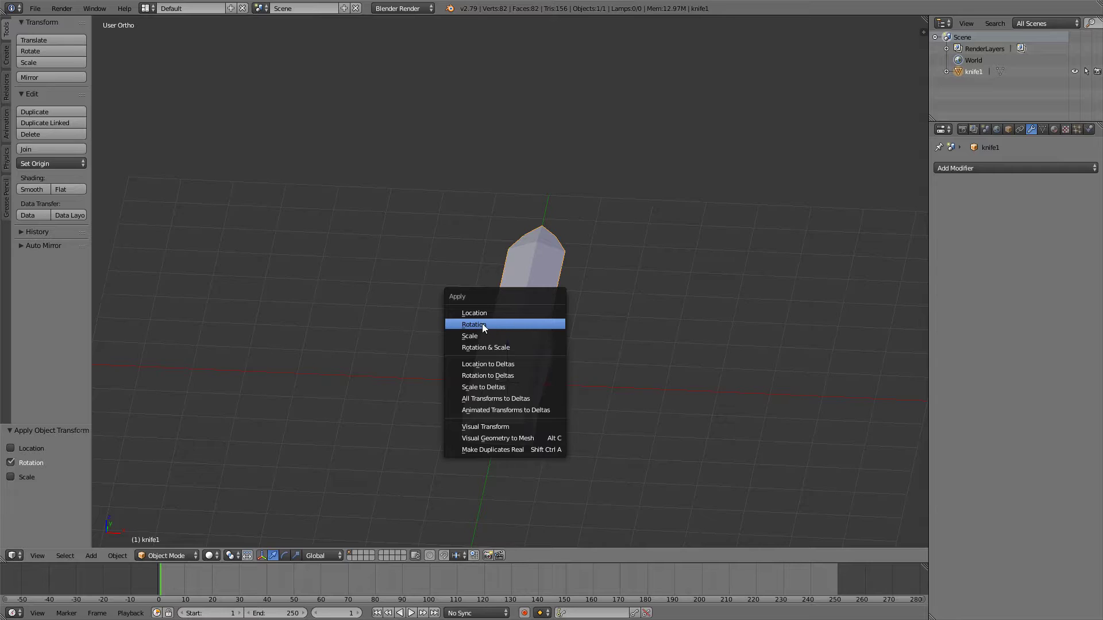
{"action": "left_click", "coordinate": [478, 314]}
{"action": "key", "text": "ctrl+a"}
{"action": "left_click", "coordinate": [456, 335]}
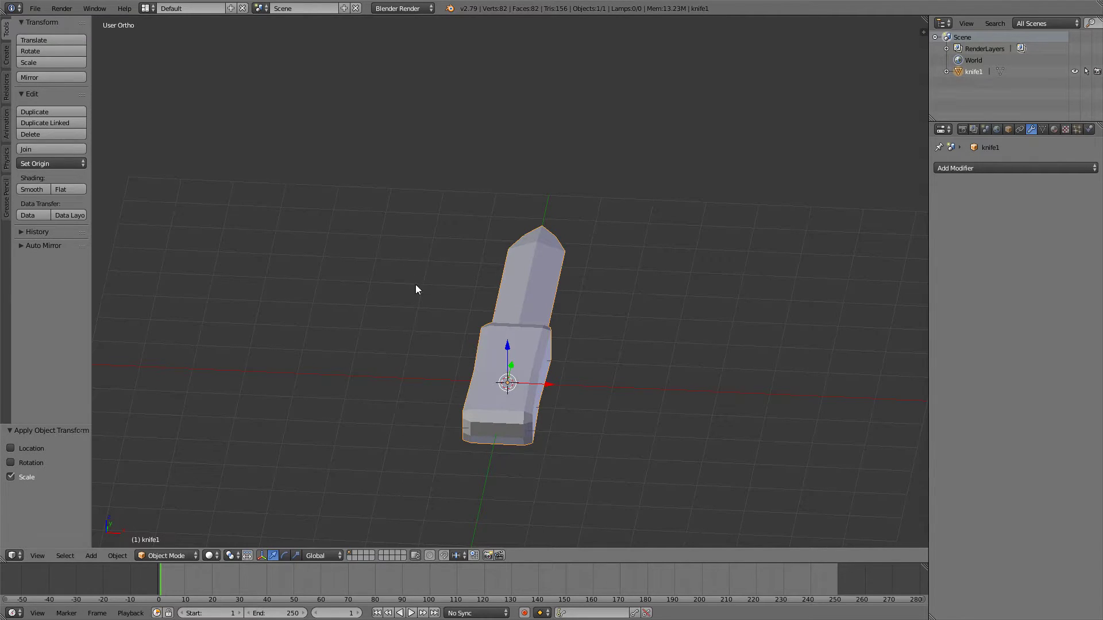
{"action": "type", "text": "rx90"}
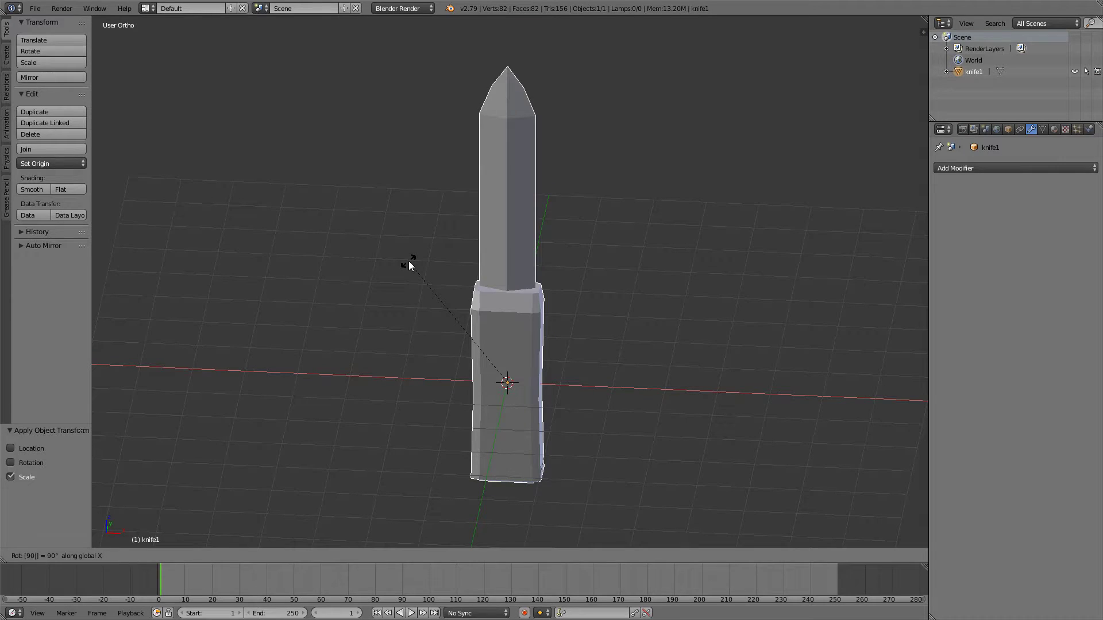
{"action": "key", "text": "Return"}
{"action": "middle_click_drag", "start_coordinate": [419, 261], "coordinate": [525, 246]}
Reselect the knife and export it as FBX to knife1.fbx in the KNIVES folder.
{"action": "key", "text": "a"}
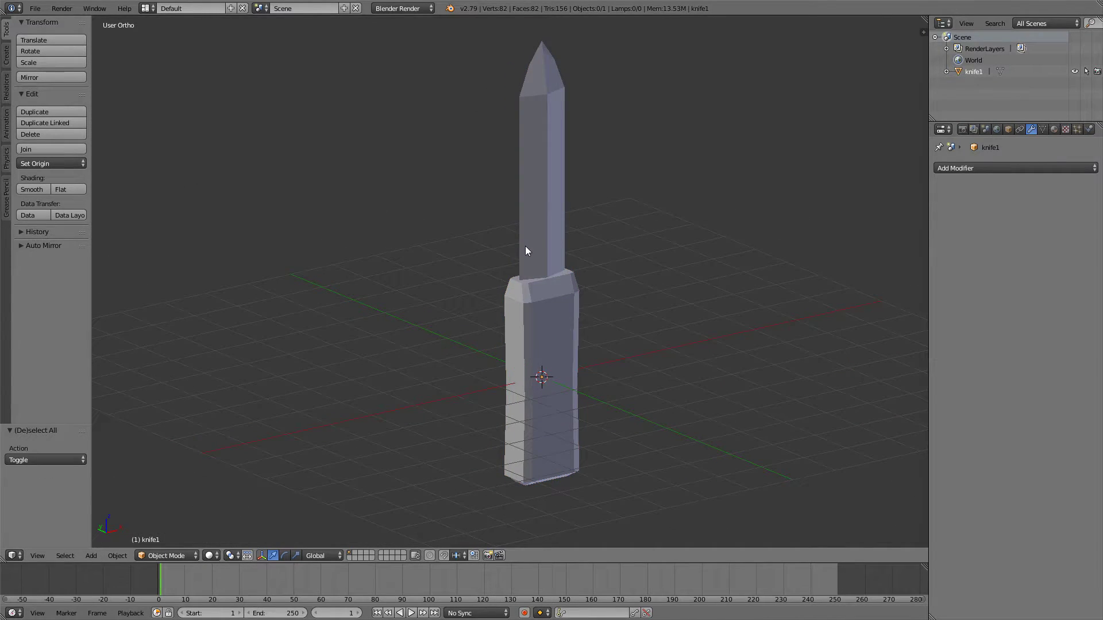
{"action": "key", "text": "a"}
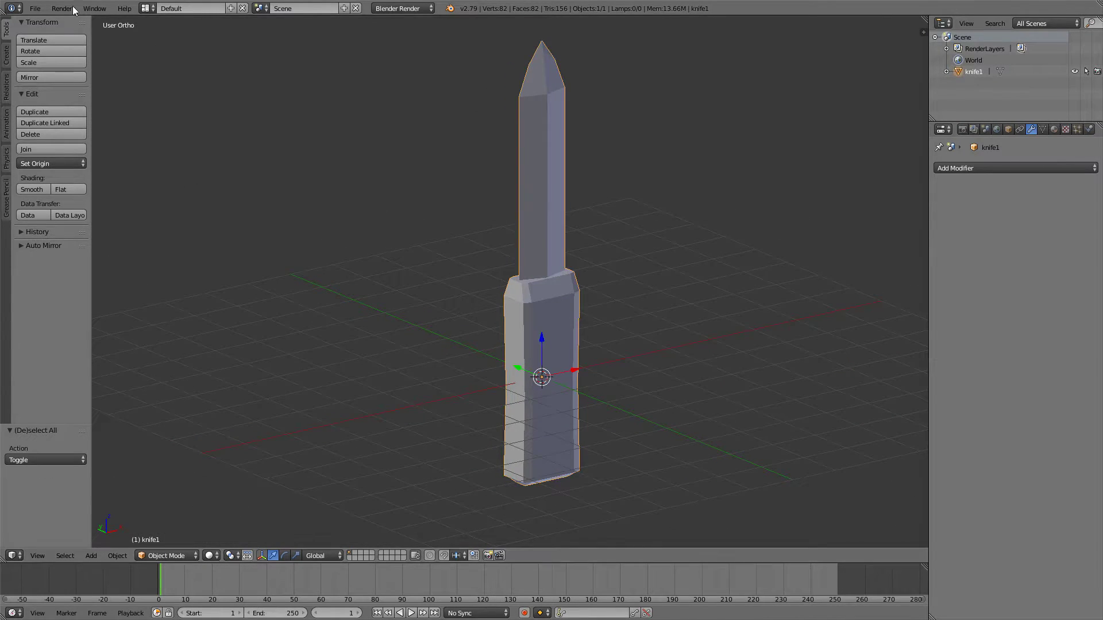
{"action": "left_click", "coordinate": [35, 8]}
{"action": "mouse_move", "coordinate": [83, 243]}
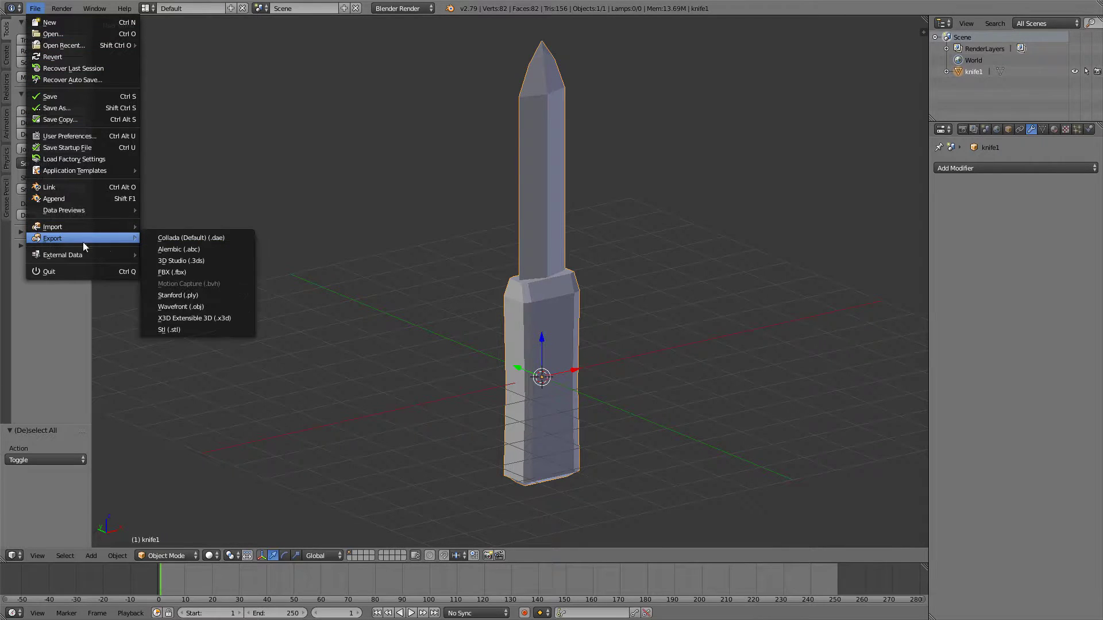
{"action": "left_click", "coordinate": [224, 272]}
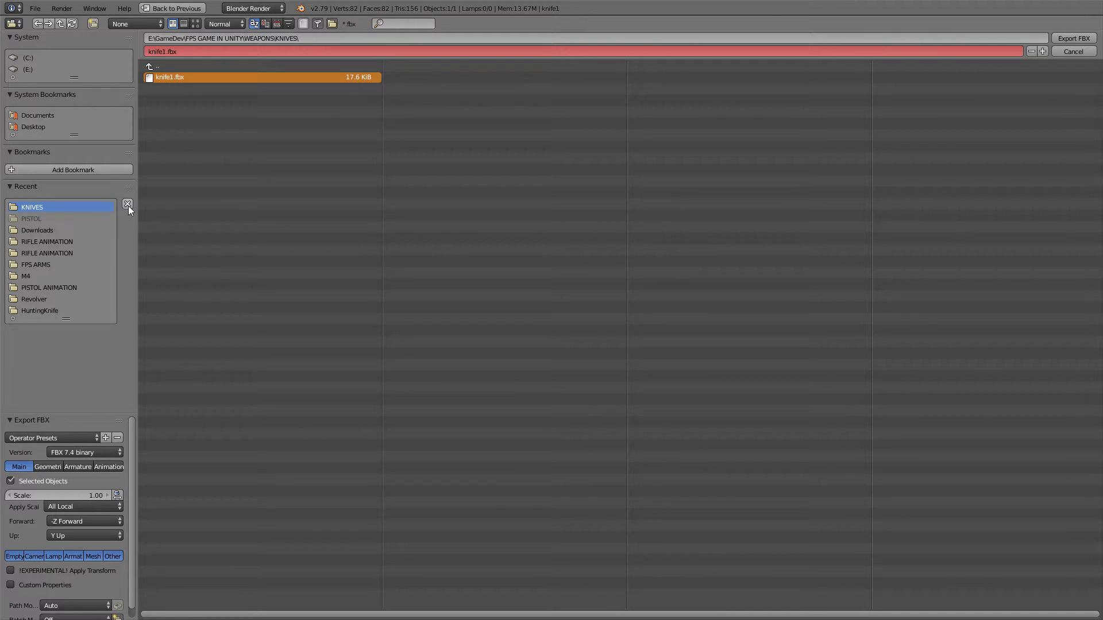
{"action": "left_click", "coordinate": [1074, 38]}
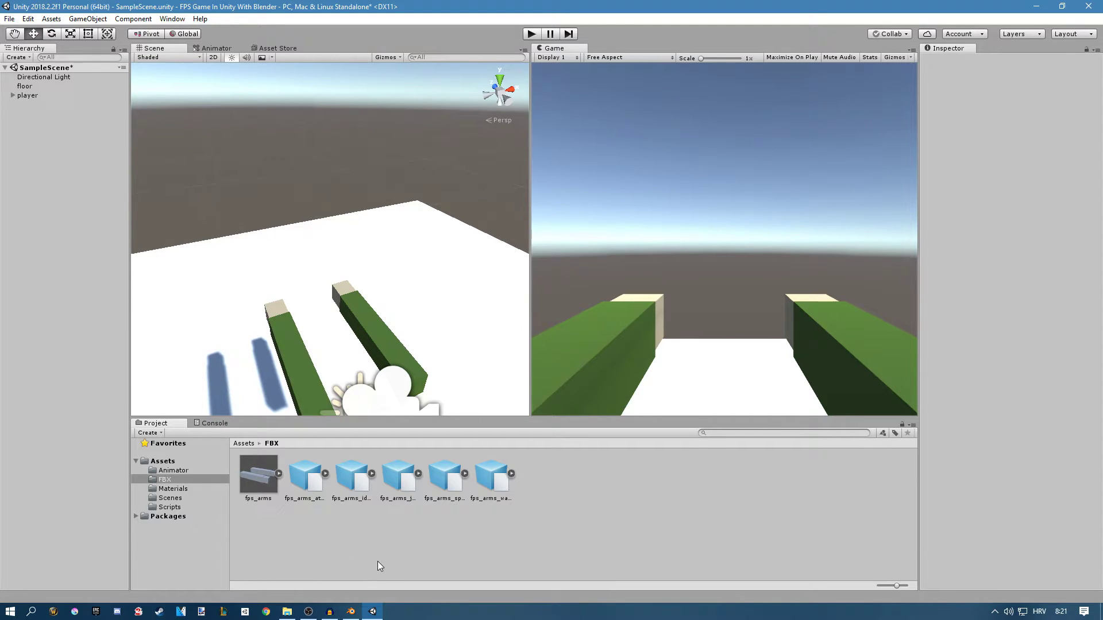
Import knife1.fbx into the Unity assets, drag it into the scene and lift it above the floor.
{"action": "left_click", "coordinate": [287, 611]}
{"action": "left_click_drag", "start_coordinate": [582, 224], "coordinate": [487, 550]}
{"action": "left_click", "coordinate": [487, 550]}
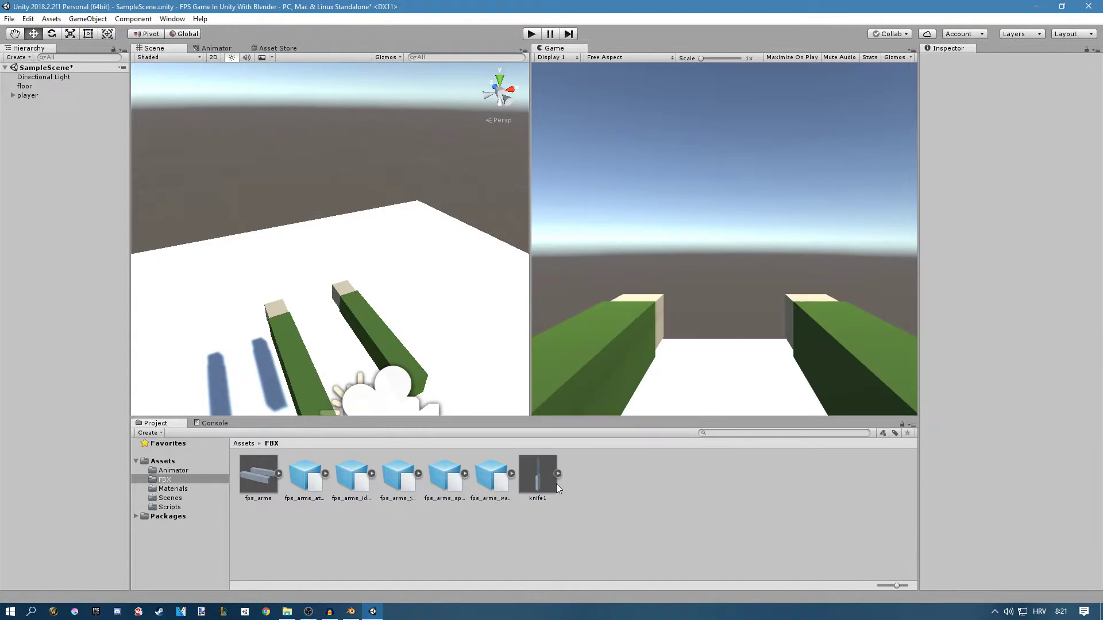
{"action": "left_click_drag", "start_coordinate": [547, 480], "coordinate": [304, 315]}
{"action": "left_click_drag", "start_coordinate": [305, 314], "coordinate": [401, 199], "text": "alt"}
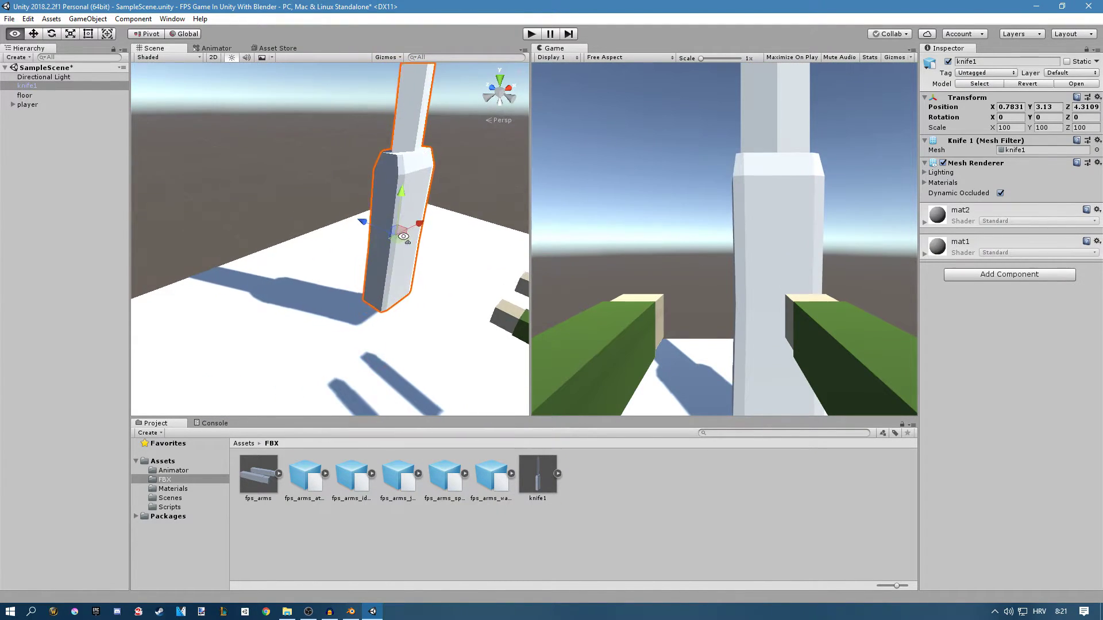
{"action": "right_click_drag", "start_coordinate": [400, 222], "coordinate": [433, 187]}
{"action": "scroll", "coordinate": [434, 188], "scroll_direction": "down", "scroll_amount": 3}
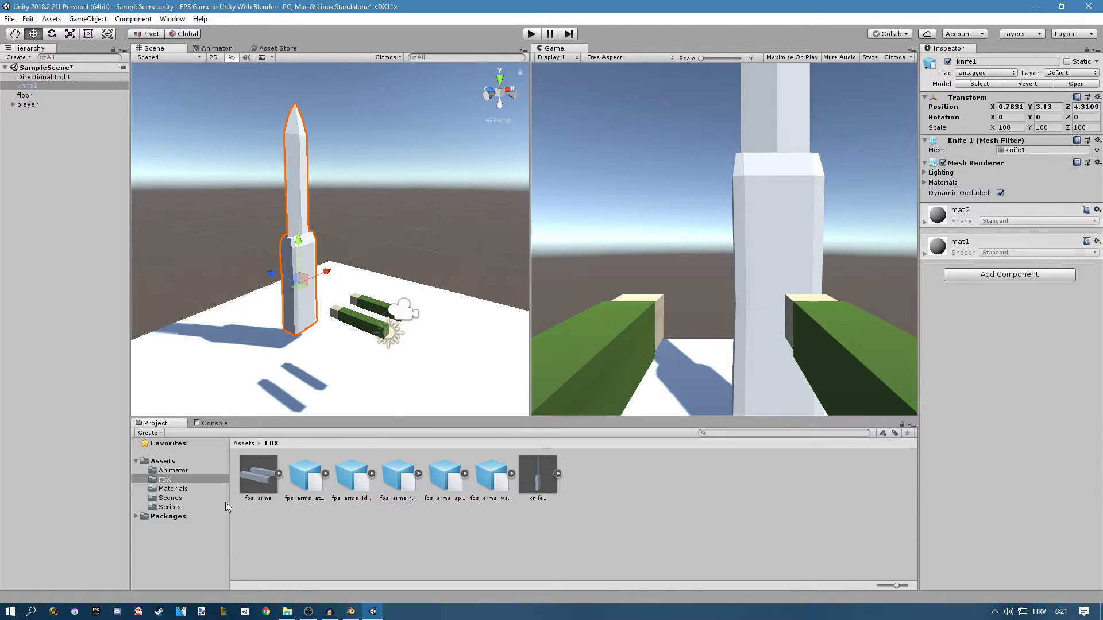
Set knife1's import Scale Factor to 0.15 and apply the reimport.
{"action": "left_click", "coordinate": [540, 475]}
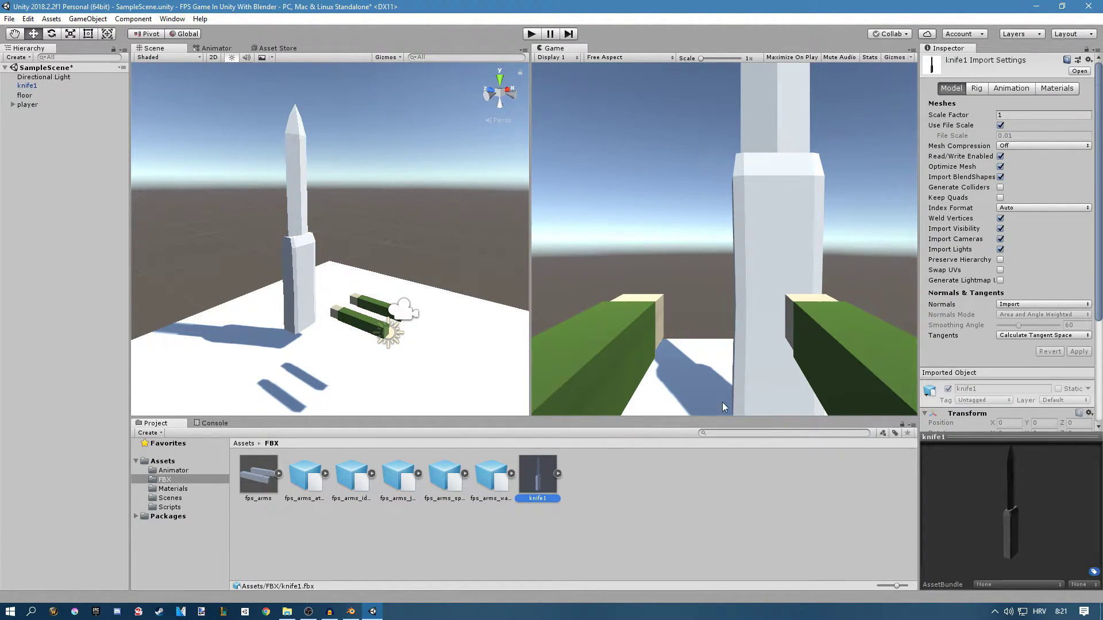
{"action": "left_click", "coordinate": [1012, 115]}
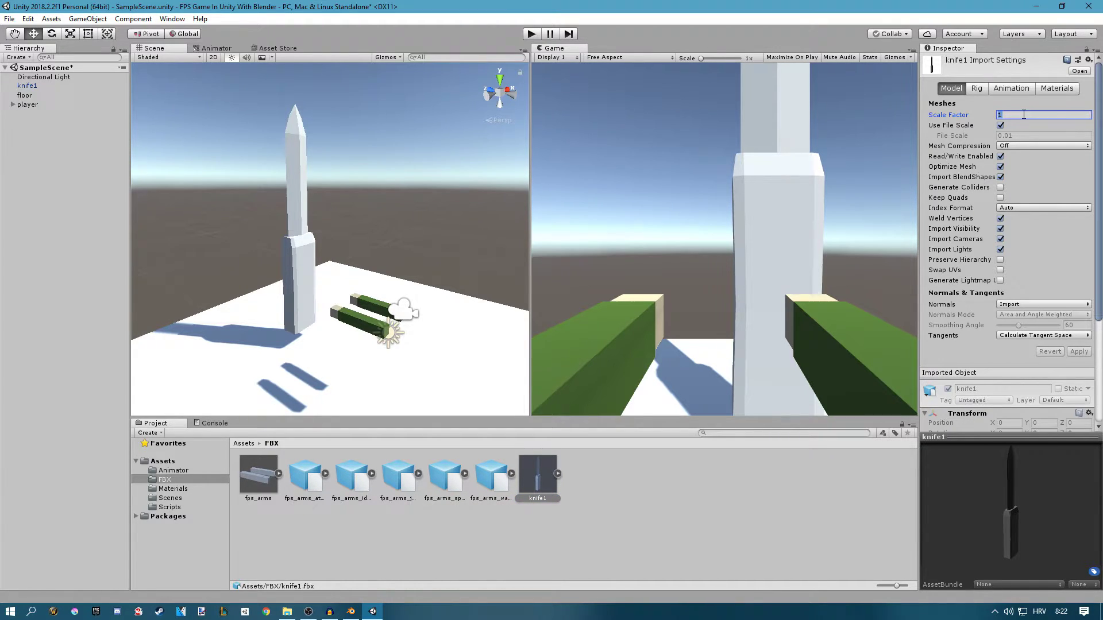
{"action": "type", "text": ".15"}
{"action": "left_click", "coordinate": [1079, 352]}
Move the smaller knife between the player's two arms in front of the camera.
{"action": "right_click_drag", "start_coordinate": [344, 275], "coordinate": [325, 286]}
{"action": "key", "text": "w"}
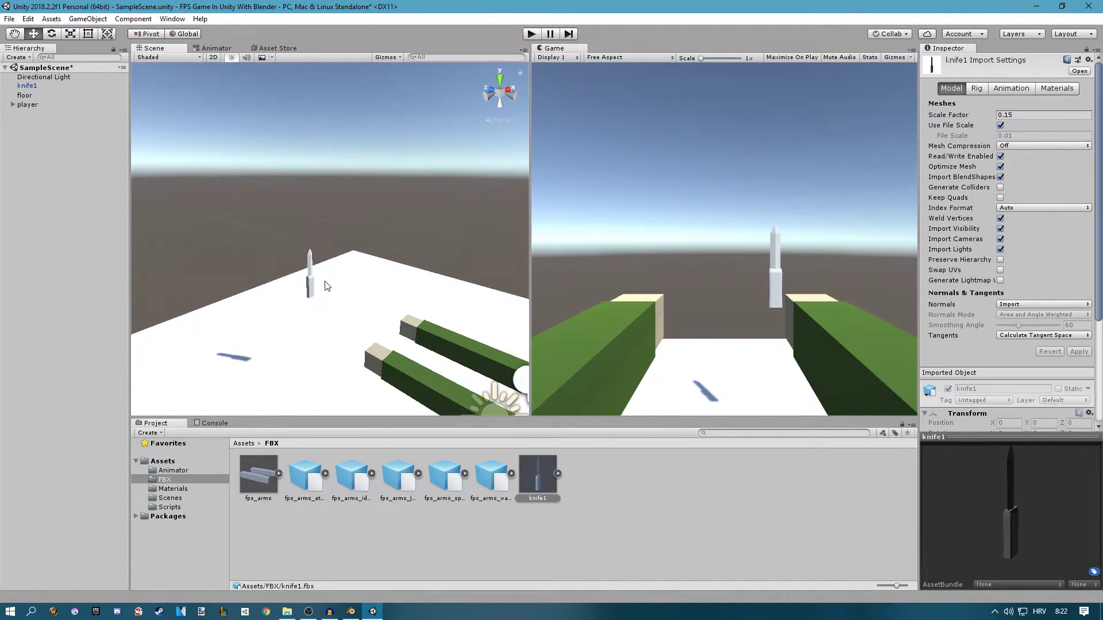
{"action": "left_click", "coordinate": [312, 286]}
{"action": "left_click_drag", "start_coordinate": [291, 283], "coordinate": [293, 367]}
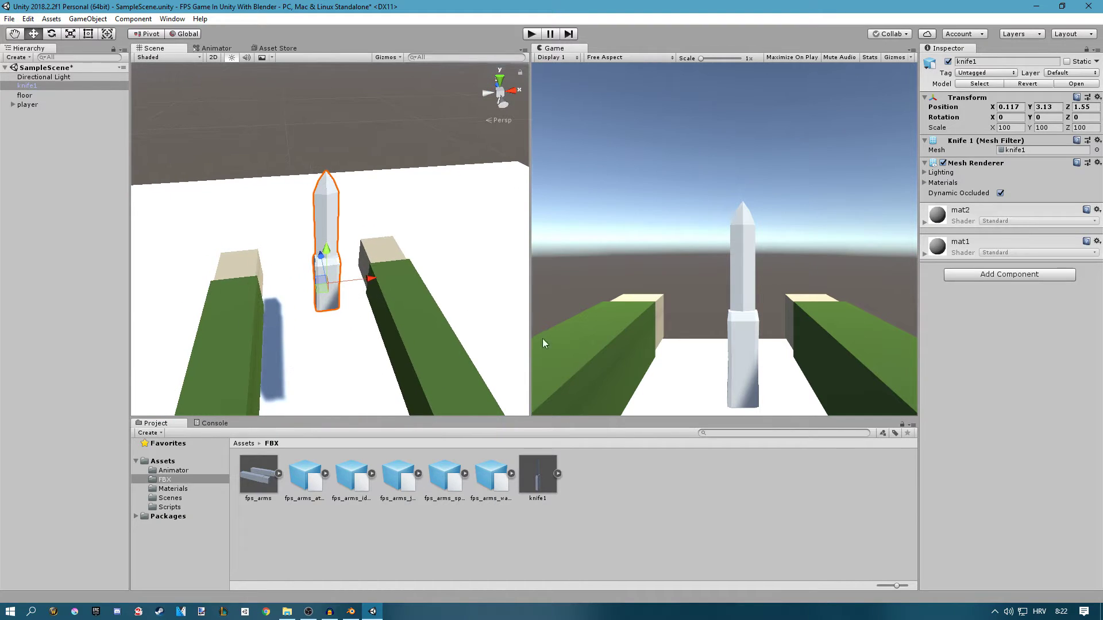
Create a blade_mat material in the Materials folder and drop it onto the knife blade.
{"action": "left_click", "coordinate": [190, 489]}
{"action": "right_click", "coordinate": [368, 477]}
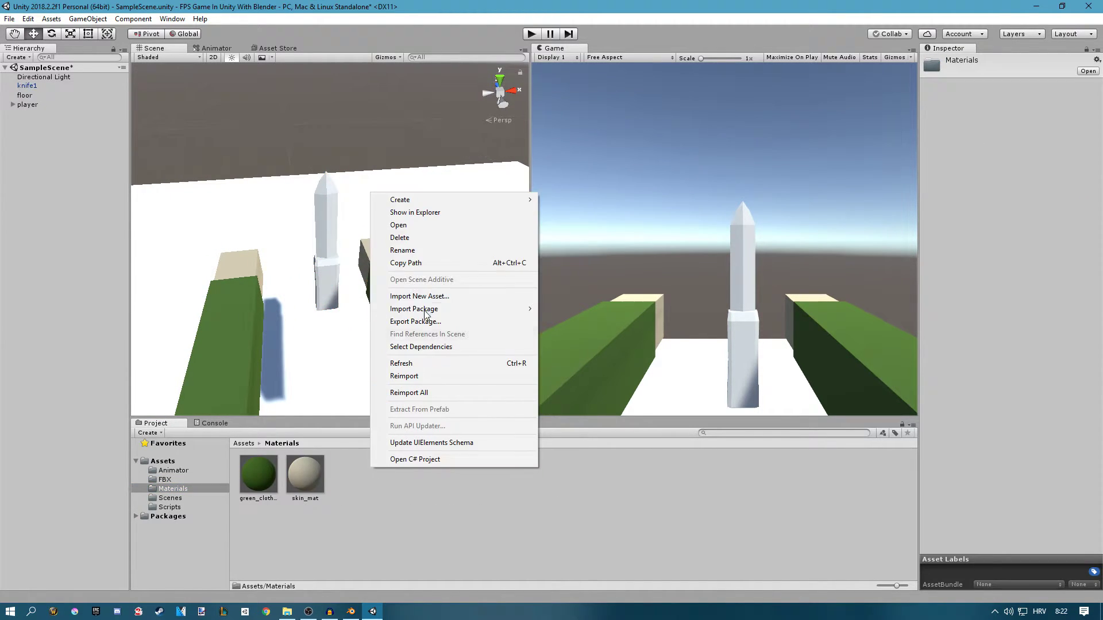
{"action": "mouse_move", "coordinate": [399, 200]}
{"action": "left_click", "coordinate": [580, 342]}
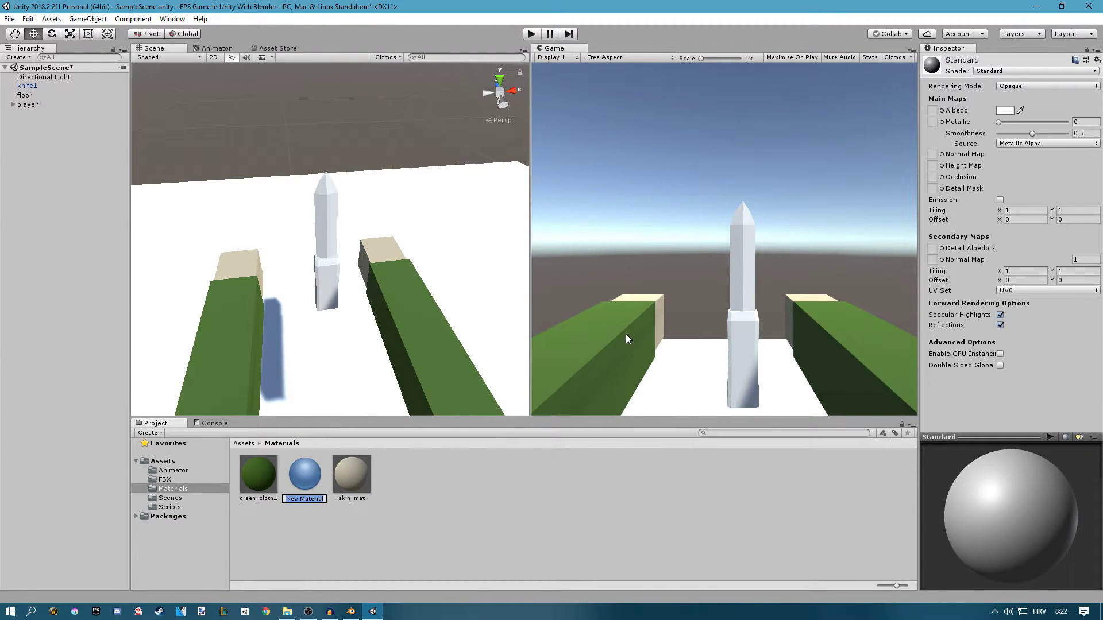
{"action": "type", "text": "blade_mat"}
{"action": "key", "text": "Return"}
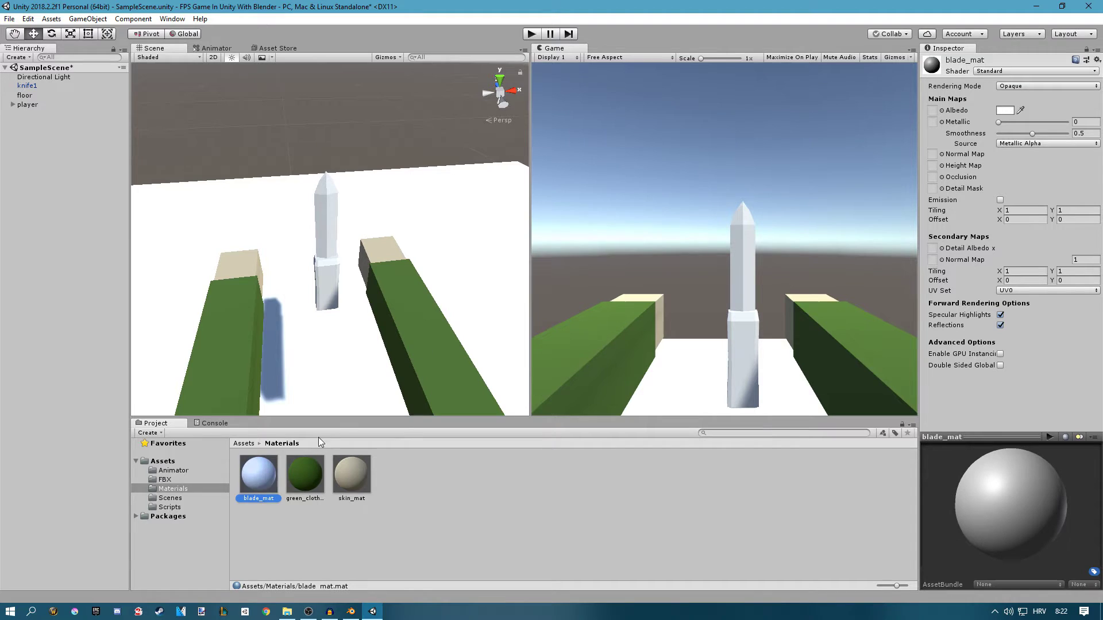
{"action": "left_click_drag", "start_coordinate": [272, 406], "coordinate": [319, 218]}
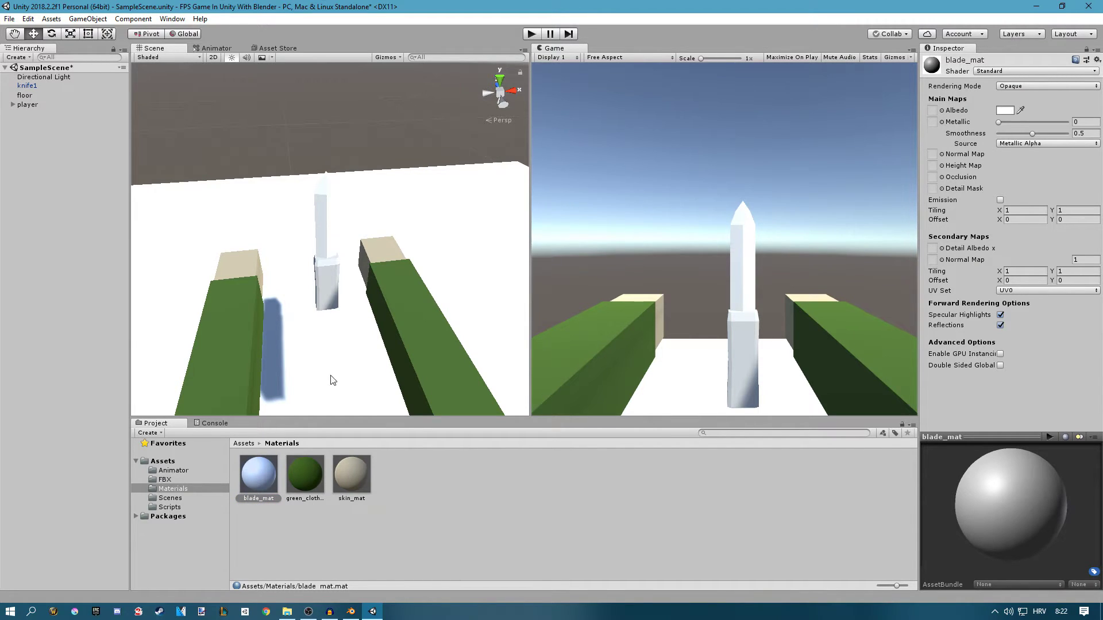
Create another new material in the Materials folder.
{"action": "right_click", "coordinate": [425, 462]}
{"action": "mouse_move", "coordinate": [480, 203]}
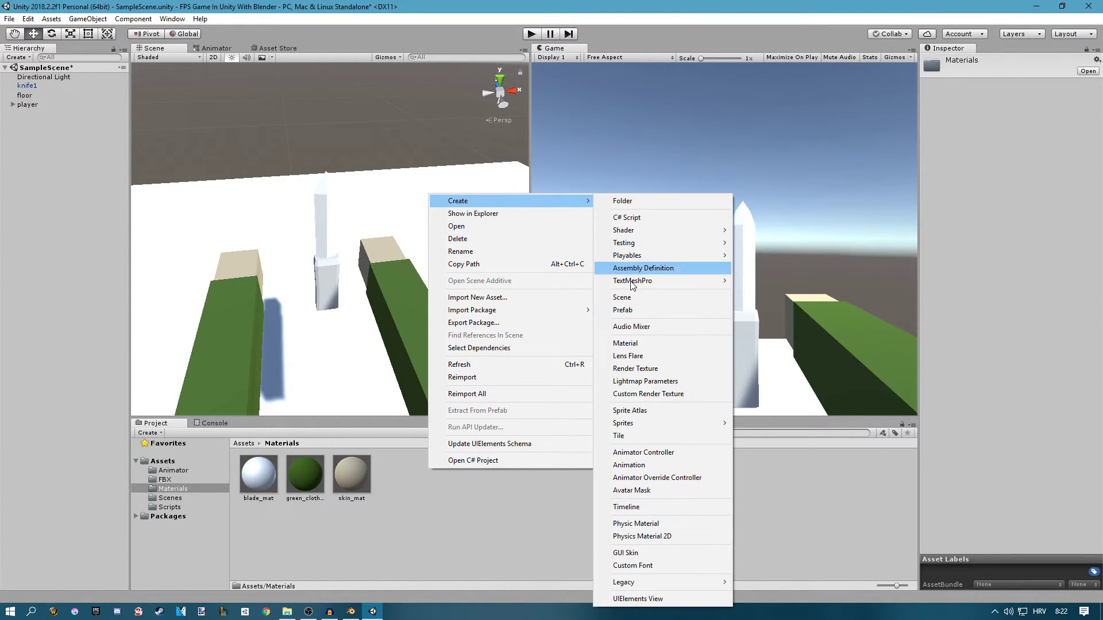
{"action": "left_click", "coordinate": [626, 343]}
Name the new material wood_mat, apply it to the handle, lower its smoothness and colour it brown.
{"action": "type", "text": "g"}
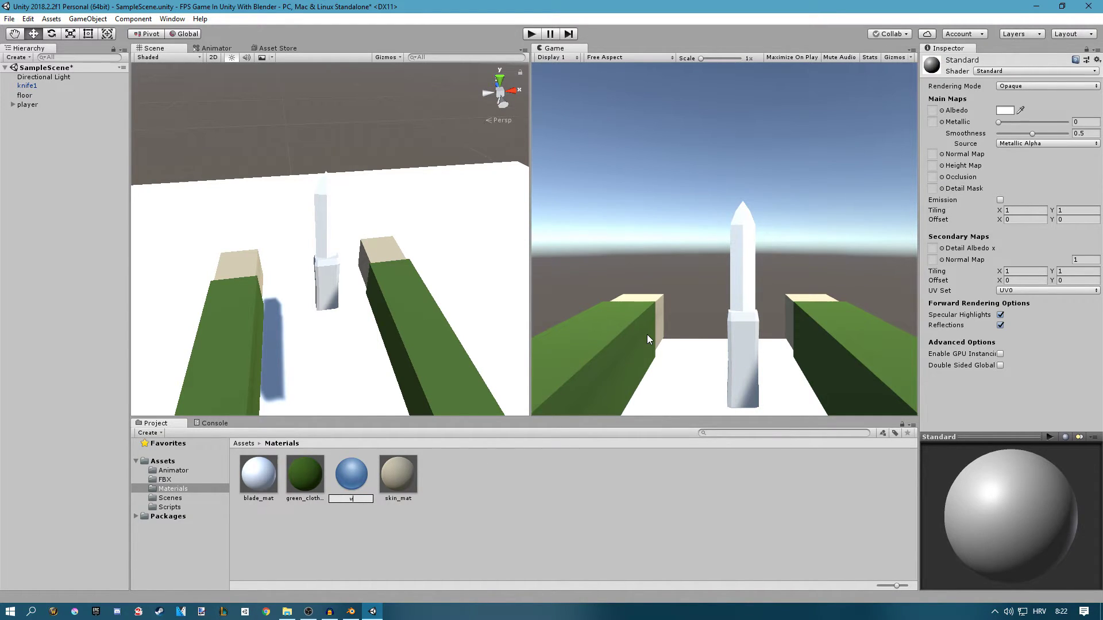
{"action": "type", "text": "ood_mat"}
{"action": "key", "text": "Return"}
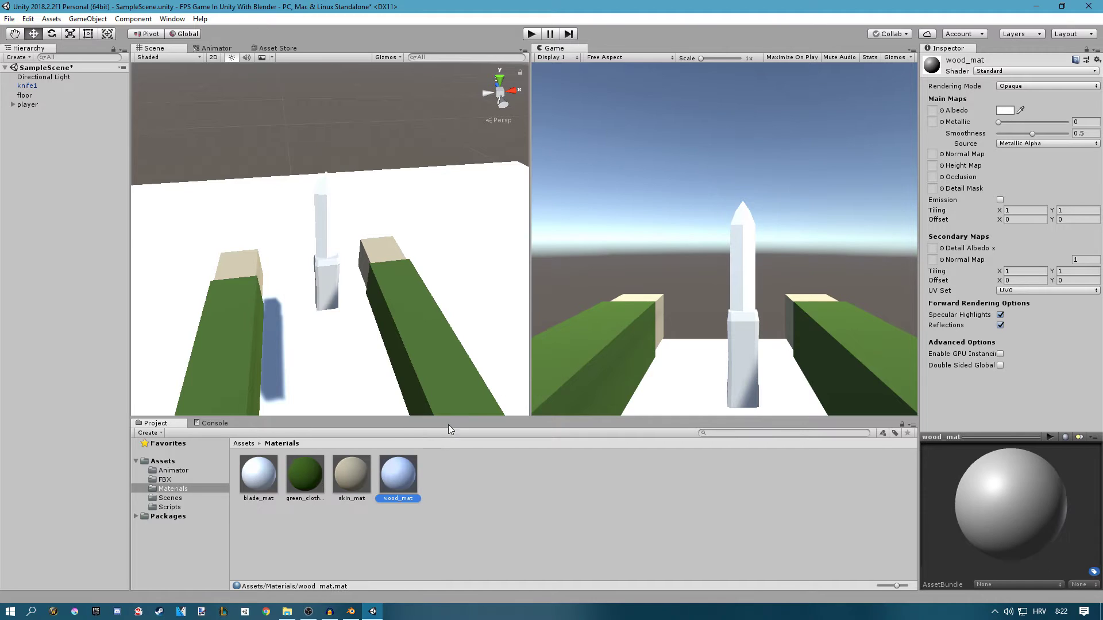
{"action": "left_click_drag", "start_coordinate": [398, 474], "coordinate": [323, 283]}
{"action": "right_click_drag", "start_coordinate": [355, 326], "coordinate": [358, 338]}
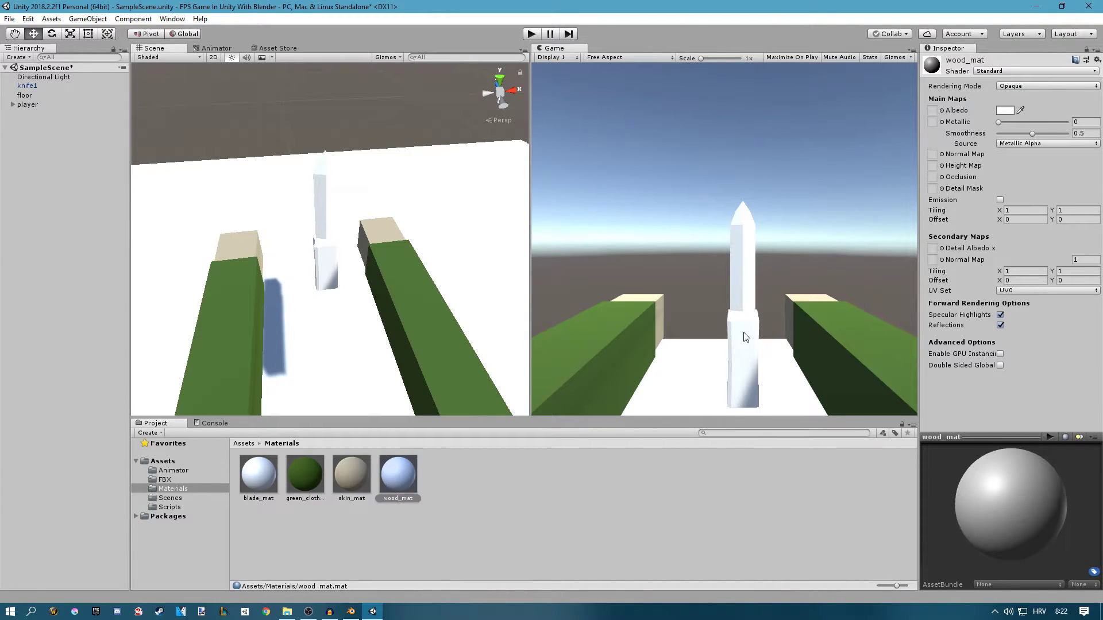
{"action": "left_click_drag", "start_coordinate": [1028, 134], "coordinate": [965, 137]}
{"action": "left_click", "coordinate": [1005, 110]}
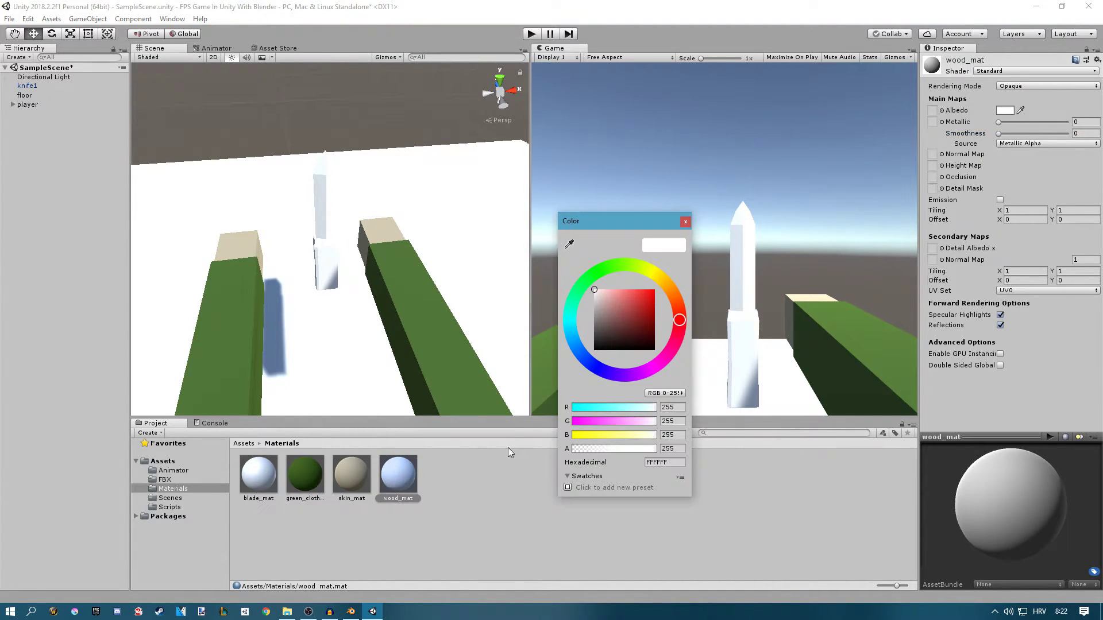
{"action": "left_click", "coordinate": [620, 311]}
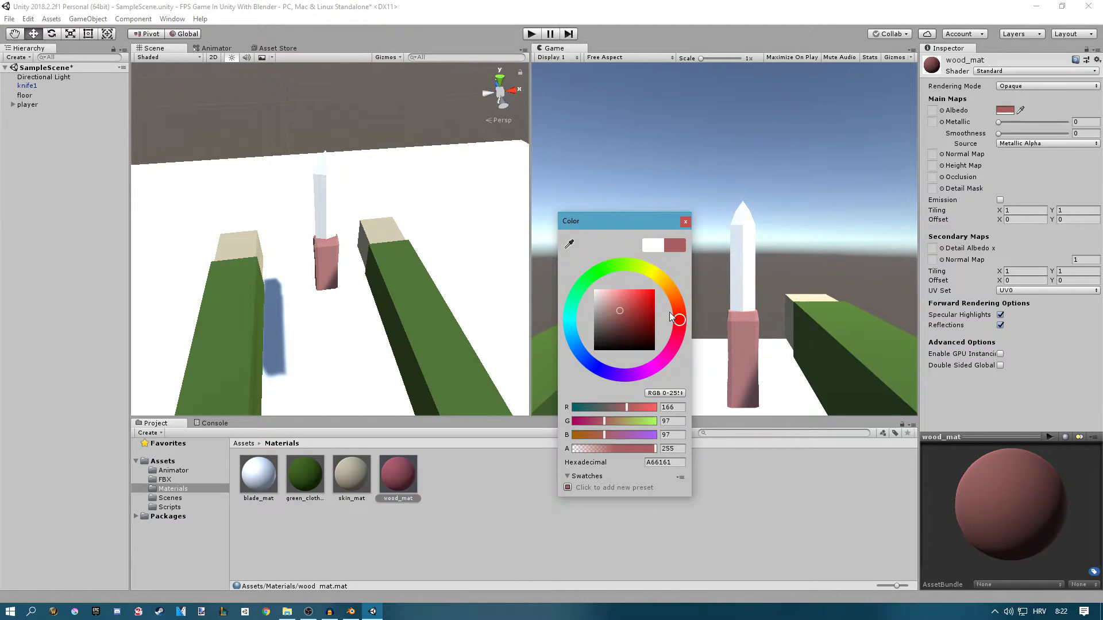
{"action": "left_click_drag", "start_coordinate": [679, 320], "coordinate": [663, 298]}
{"action": "left_click", "coordinate": [650, 320]}
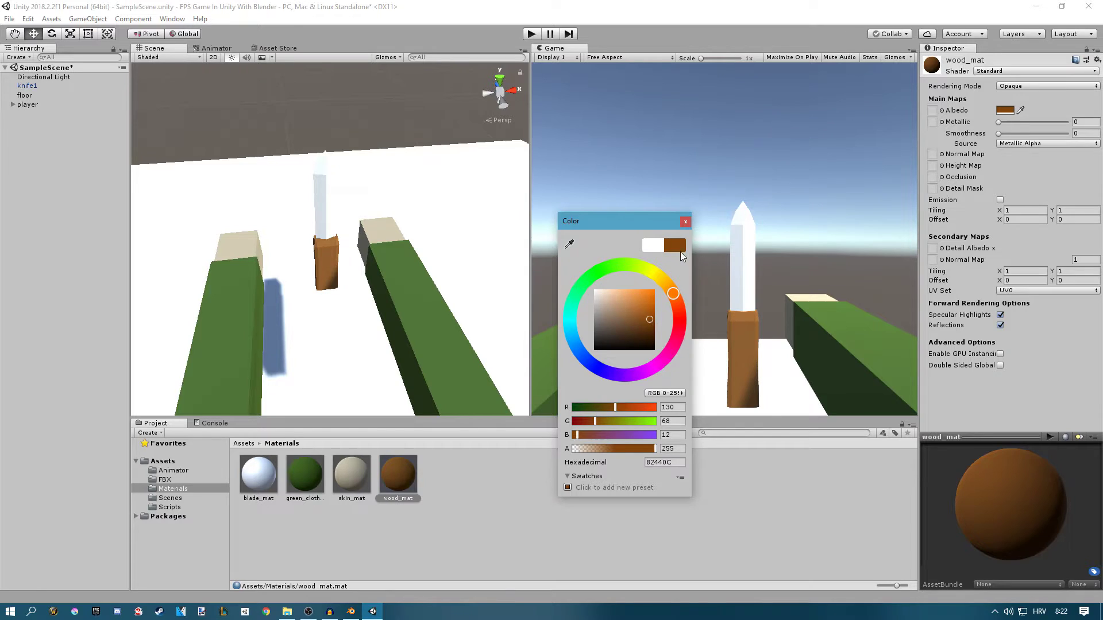
{"action": "left_click", "coordinate": [687, 221]}
Make blade_mat grey and raise its smoothness to about 0.861.
{"action": "left_click", "coordinate": [260, 477]}
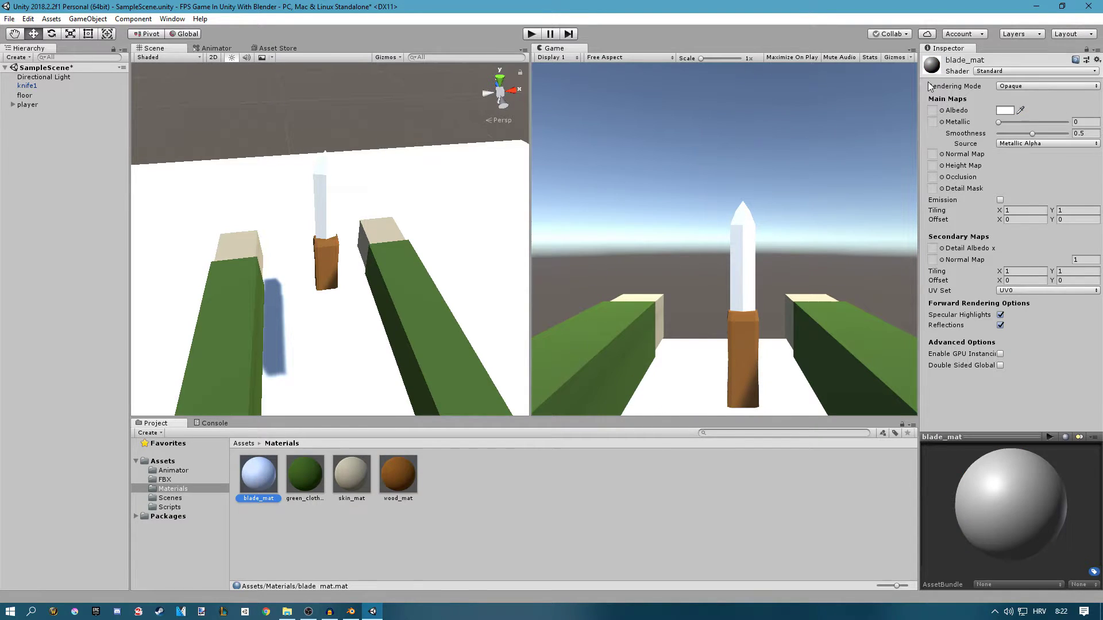
{"action": "left_click", "coordinate": [1005, 110]}
{"action": "left_click_drag", "start_coordinate": [601, 318], "coordinate": [586, 320]}
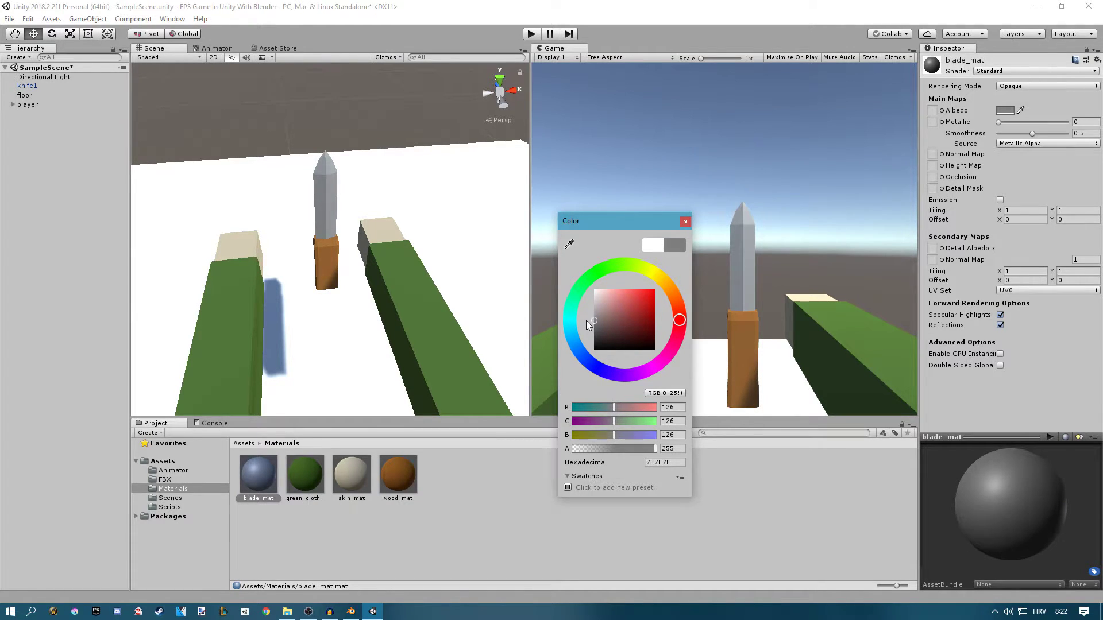
{"action": "left_click", "coordinate": [687, 222]}
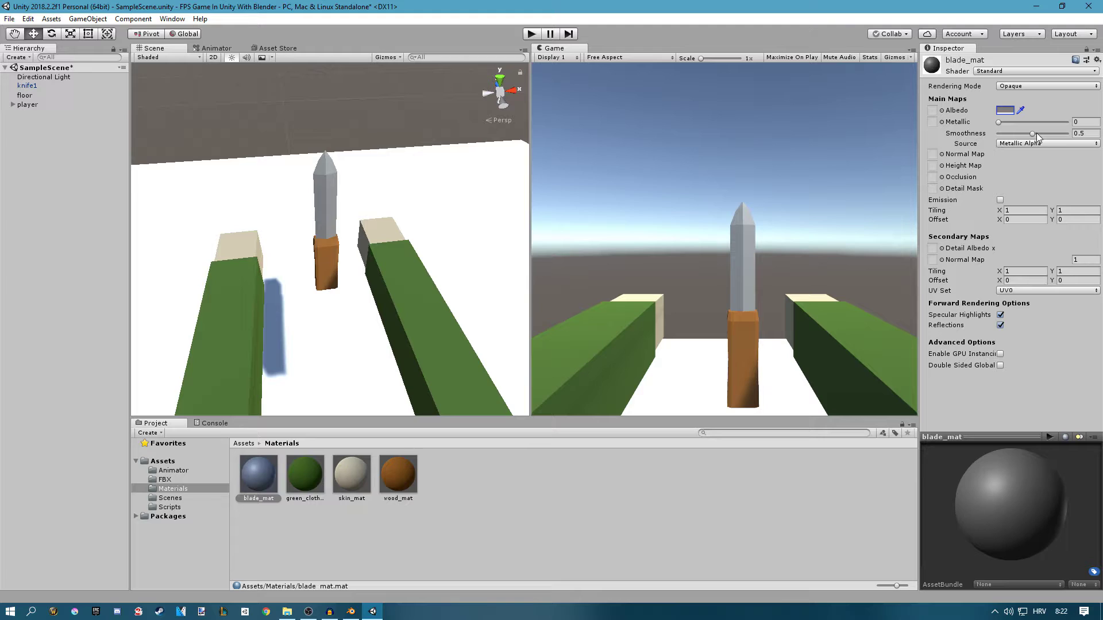
{"action": "left_click_drag", "start_coordinate": [1035, 132], "coordinate": [1057, 133]}
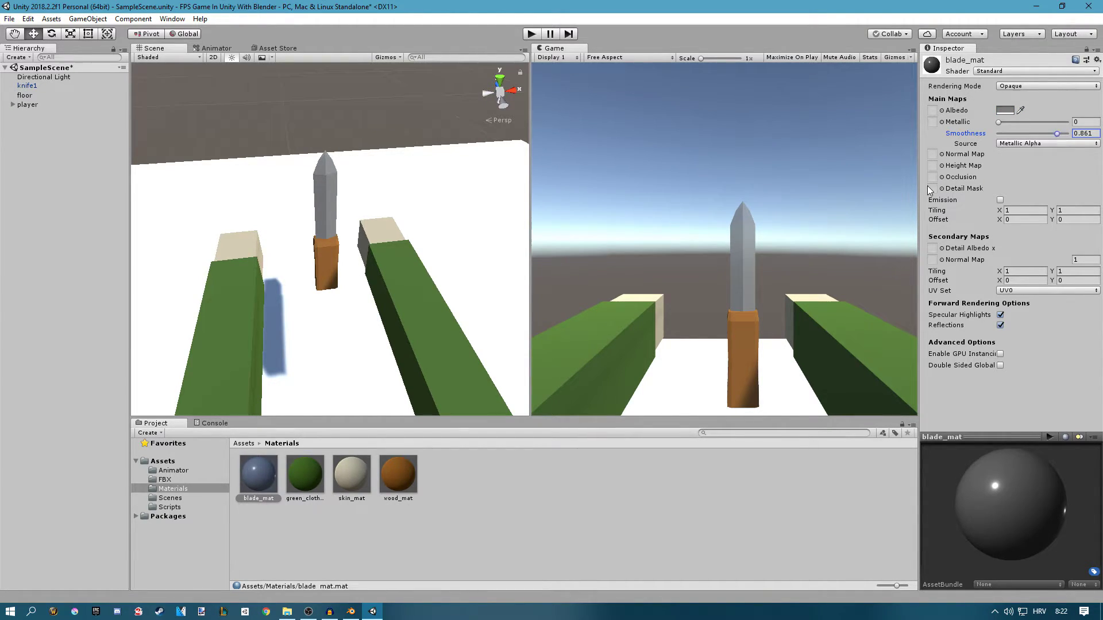
Darken wood_mat's albedo to dark brown 5E340E and reselect the knife.
{"action": "left_click", "coordinate": [398, 474]}
{"action": "left_click", "coordinate": [1005, 110]}
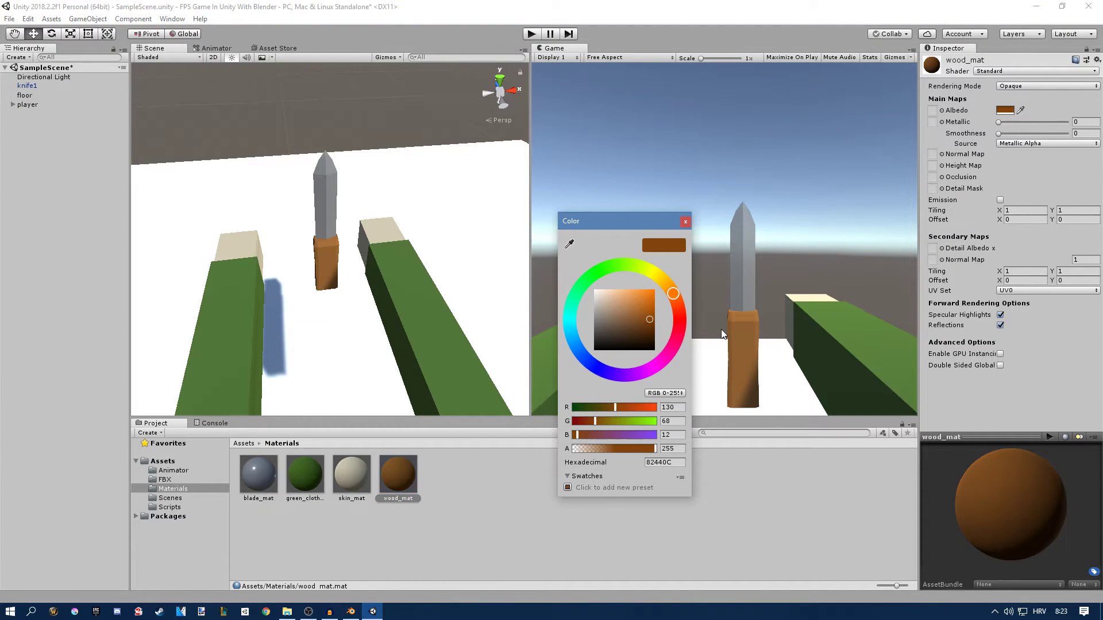
{"action": "left_click_drag", "start_coordinate": [650, 315], "coordinate": [647, 328]}
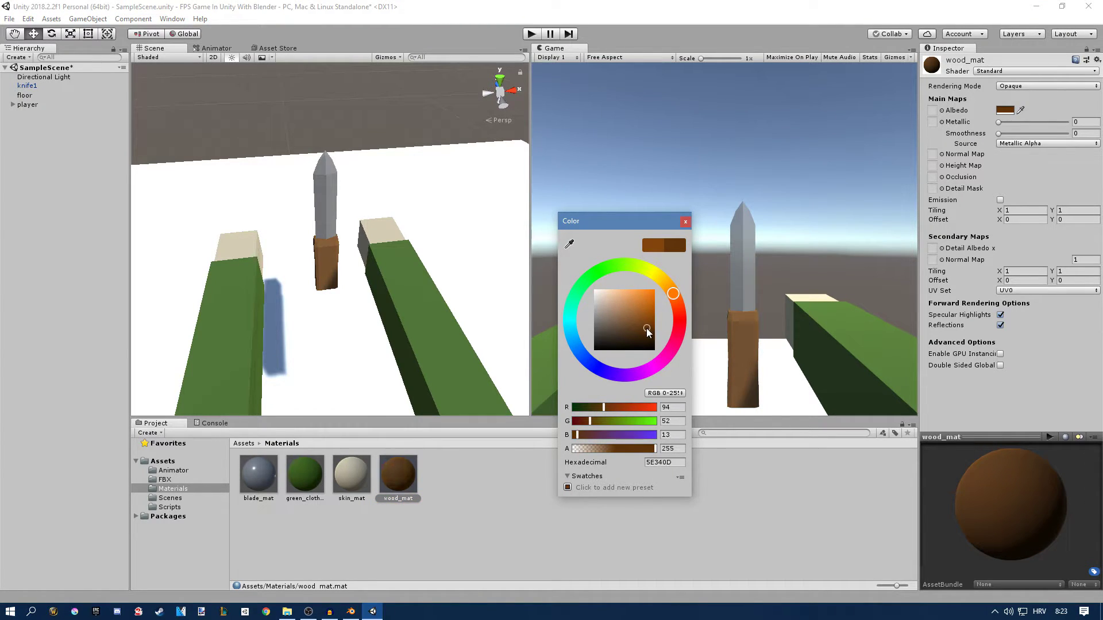
{"action": "left_click", "coordinate": [685, 222]}
{"action": "left_click", "coordinate": [324, 231]}
{"action": "scroll", "coordinate": [362, 247], "scroll_direction": "up", "scroll_amount": 6}
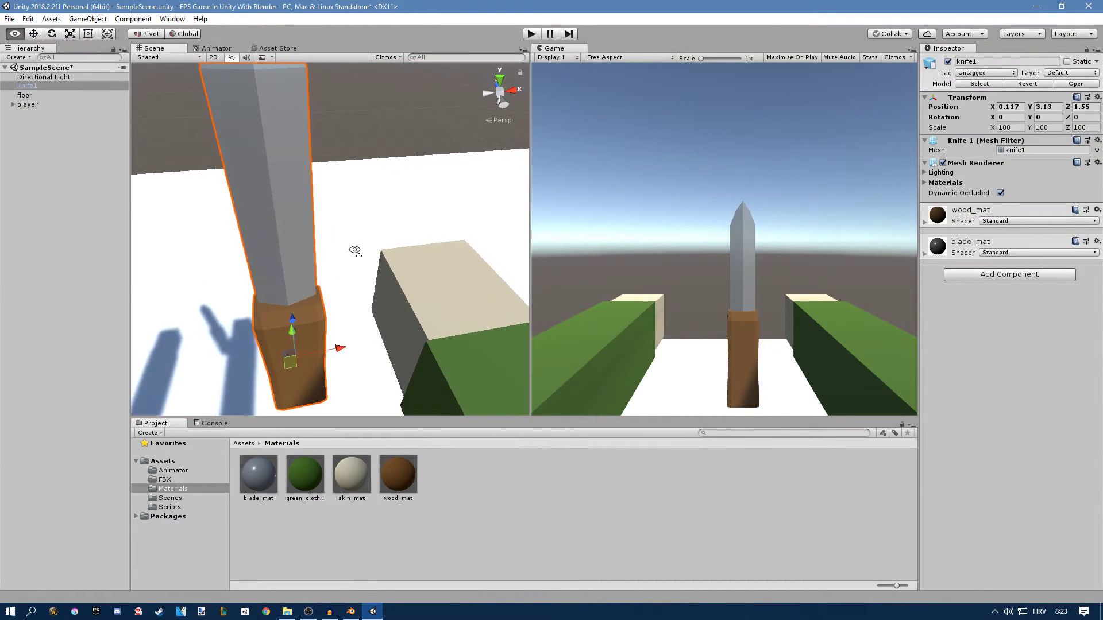
{"action": "scroll", "coordinate": [359, 254], "scroll_direction": "down", "scroll_amount": 8}
{"action": "right_click_drag", "start_coordinate": [354, 253], "coordinate": [408, 257]}
{"action": "scroll", "coordinate": [408, 256], "scroll_direction": "up", "scroll_amount": 4}
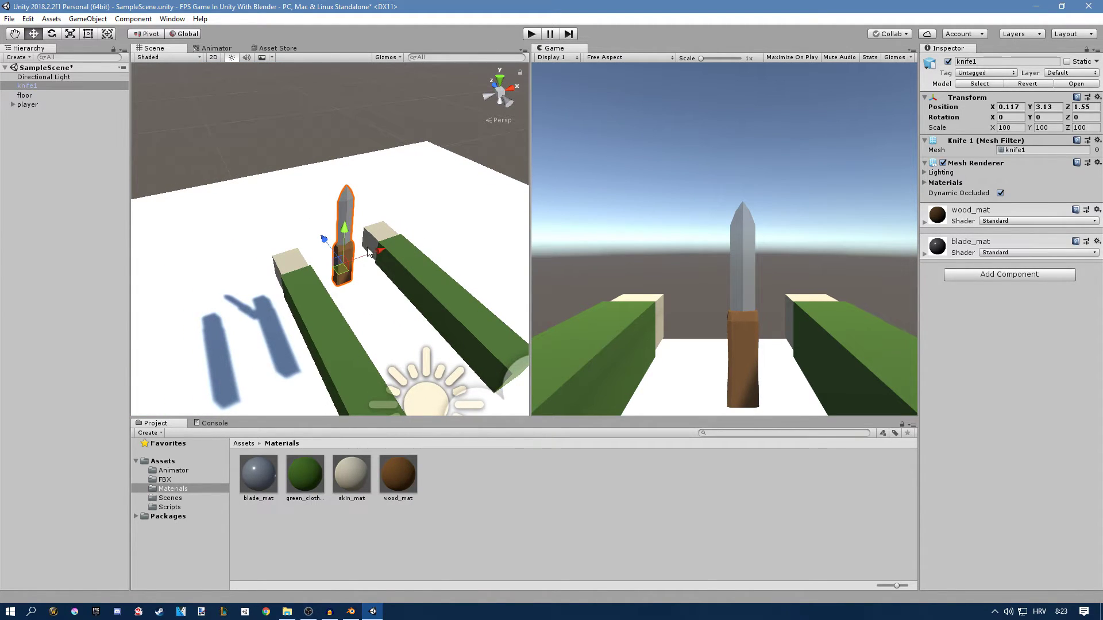
{"action": "left_click", "coordinate": [531, 35]}
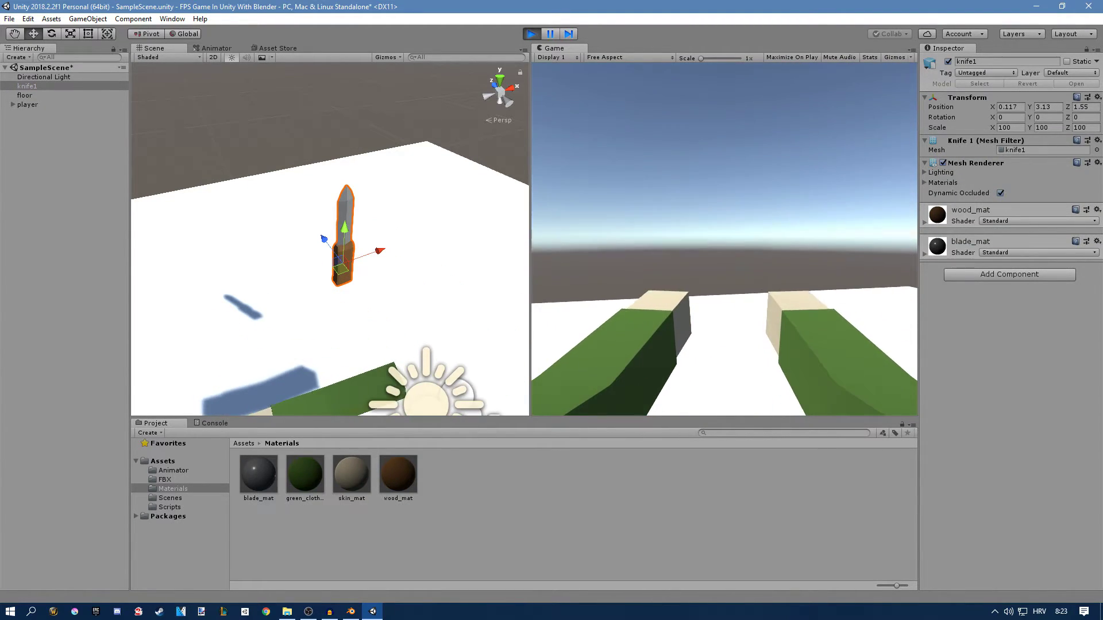
{"action": "key", "text": "w"}
{"action": "key", "text": "s"}
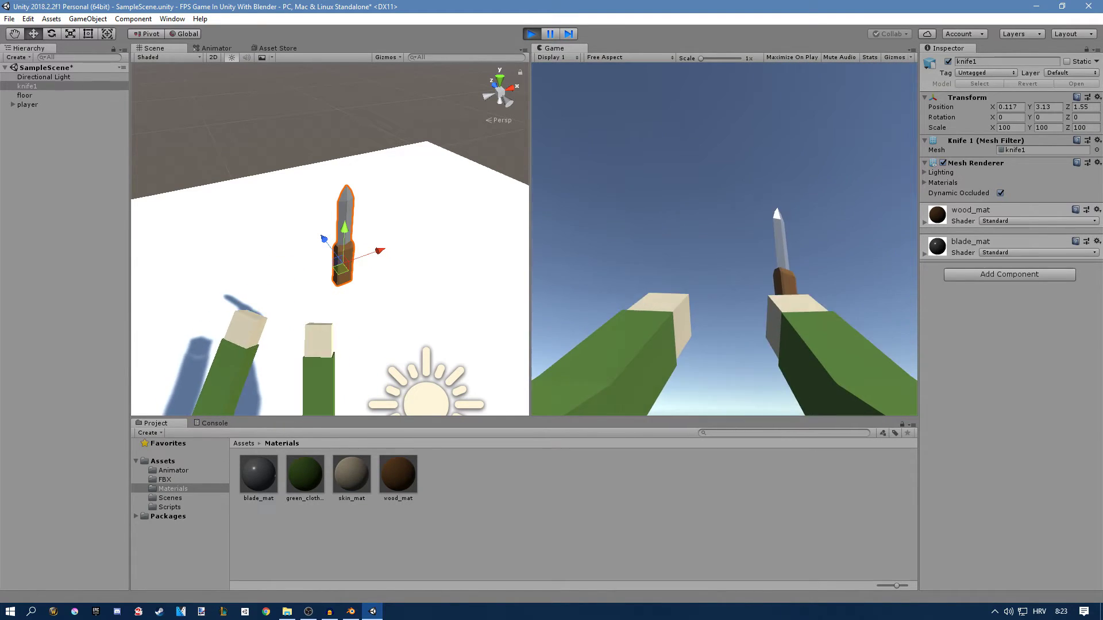
{"action": "key", "text": "super"}
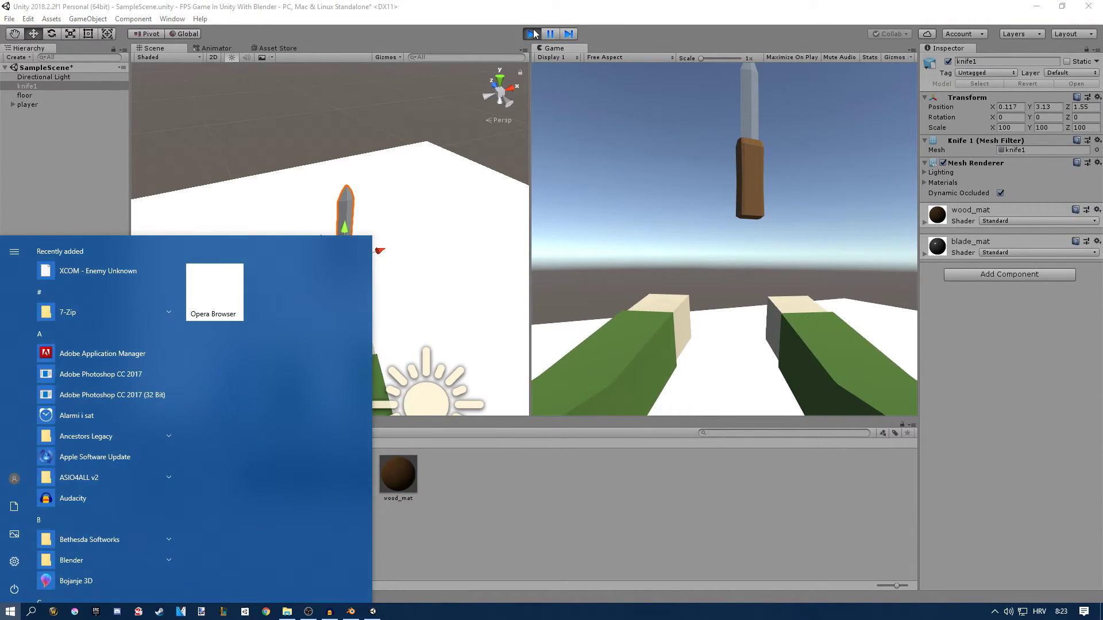
{"action": "left_click", "coordinate": [533, 34]}
Expand player > fps_arms > armature > rootBone > upperArm.r > lowerArm.r > hand.r in the Hierarchy.
{"action": "left_click", "coordinate": [12, 105]}
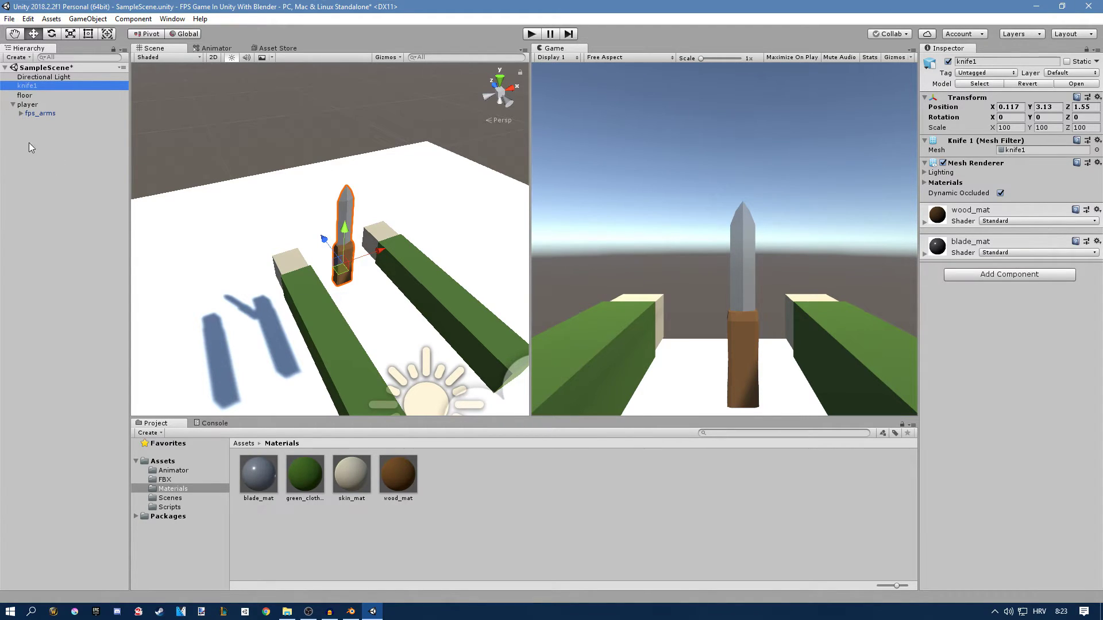
{"action": "left_click", "coordinate": [22, 114]}
{"action": "left_click", "coordinate": [29, 123]}
{"action": "left_click", "coordinate": [37, 131]}
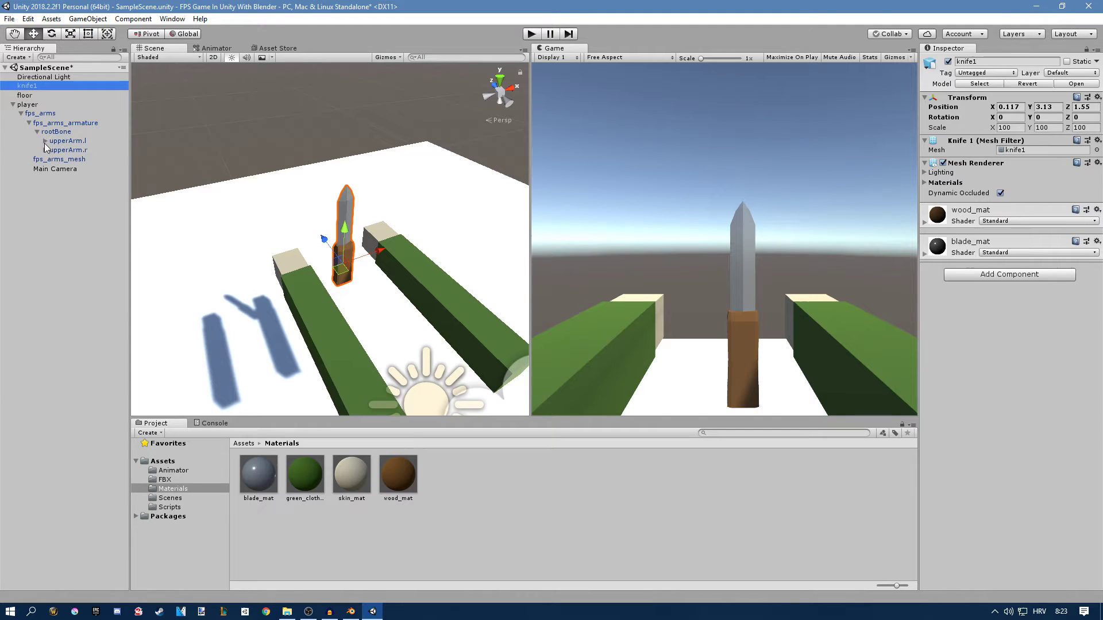
{"action": "left_click", "coordinate": [45, 150]}
{"action": "left_click", "coordinate": [53, 159]}
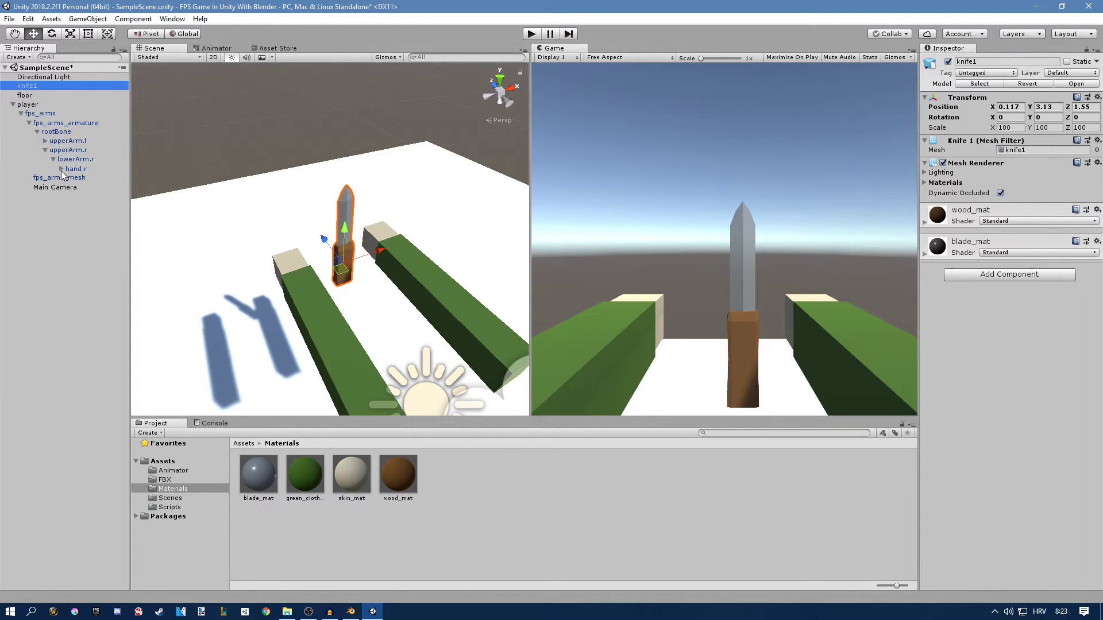
{"action": "left_click", "coordinate": [62, 169]}
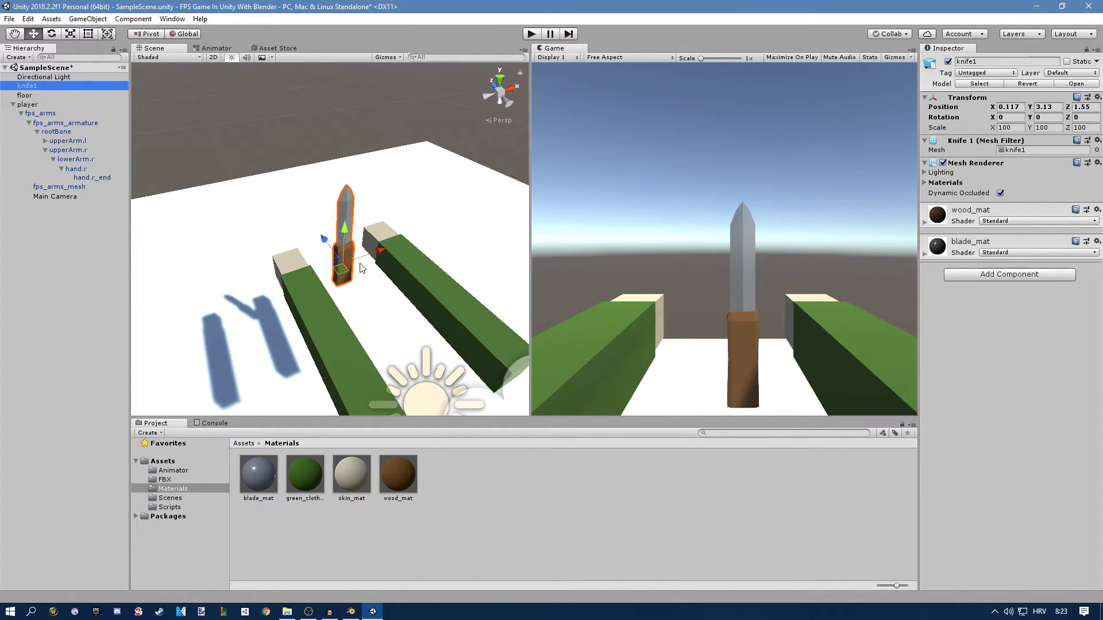
Select the hand.r bone and bring the scene view close to the right hand.
{"action": "key", "text": "w"}
{"action": "right_click_drag", "start_coordinate": [345, 251], "coordinate": [326, 247]}
{"action": "left_click", "coordinate": [73, 169]}
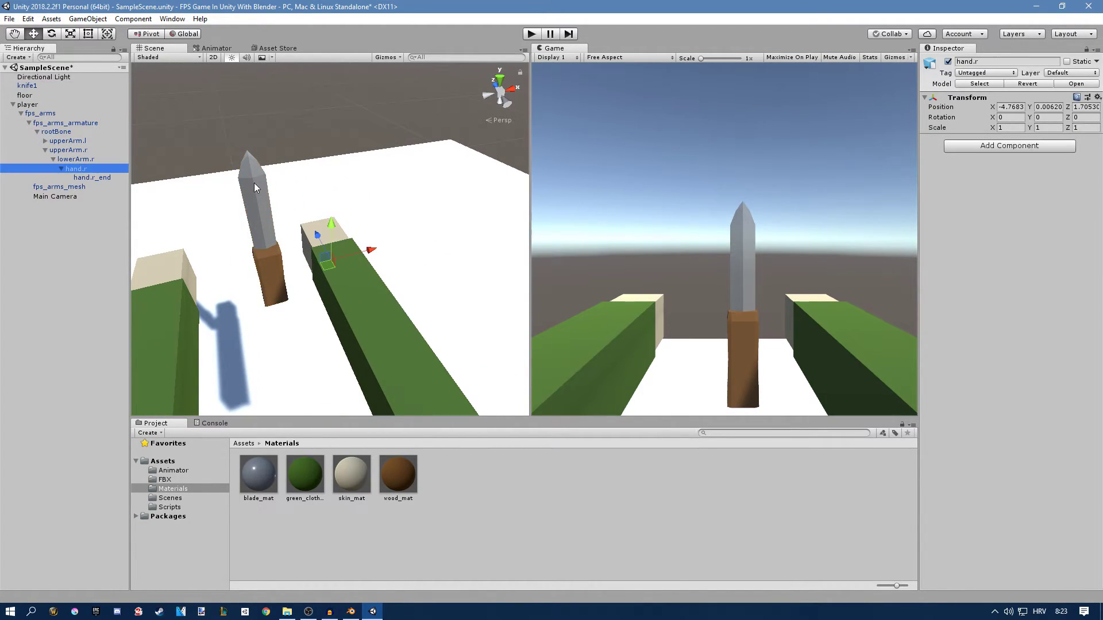
{"action": "left_click_drag", "start_coordinate": [257, 189], "coordinate": [245, 197], "text": "alt"}
{"action": "right_click_drag", "start_coordinate": [245, 197], "coordinate": [76, 162]}
{"action": "key", "text": "w"}
{"action": "key", "text": "w"}
{"action": "key", "text": "d"}
{"action": "right_click_drag", "start_coordinate": [371, 256], "coordinate": [348, 277]}
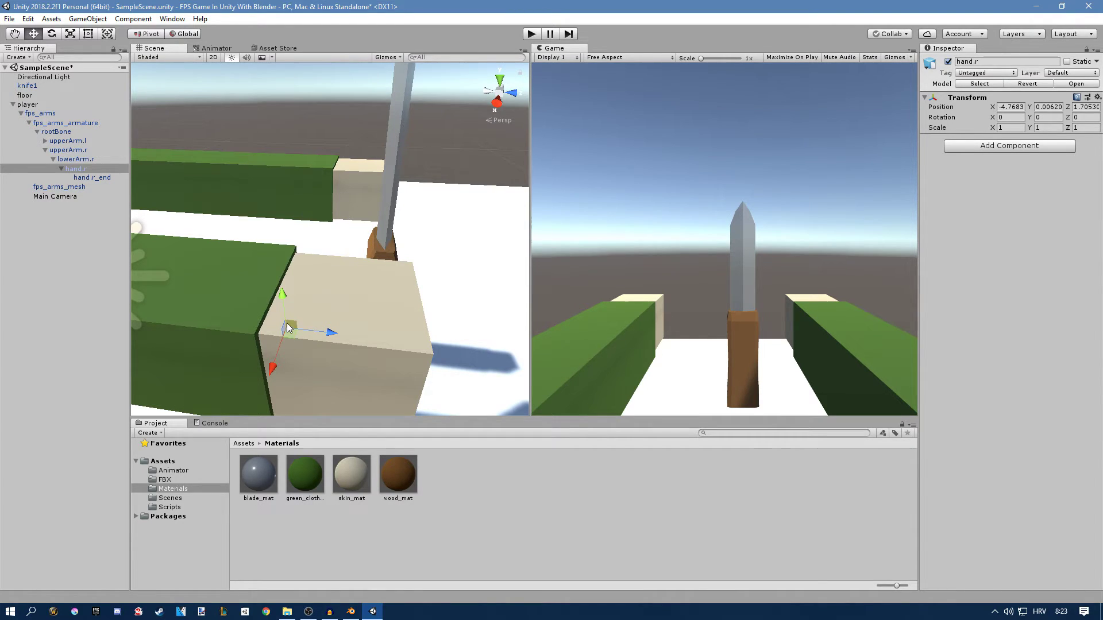
{"action": "scroll", "coordinate": [419, 259], "scroll_direction": "down", "scroll_amount": 5}
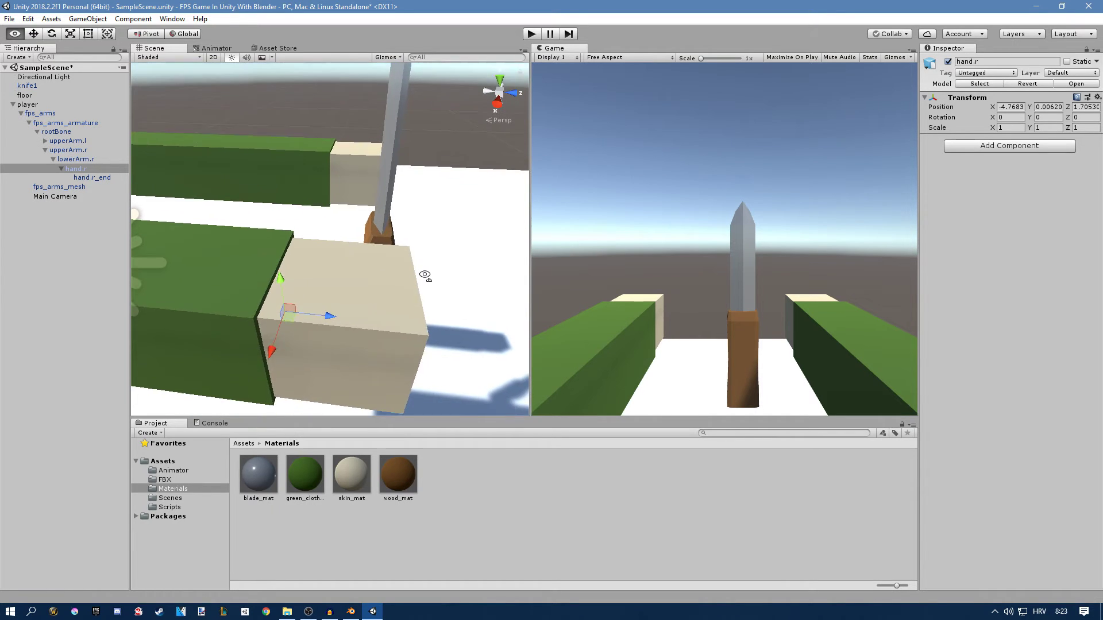
Set knife1's Y rotation to 90 and move it to X 0.523, Y 3.38, Z 1.475.
{"action": "left_click", "coordinate": [357, 237]}
{"action": "scroll", "coordinate": [370, 245], "scroll_direction": "down", "scroll_amount": 1}
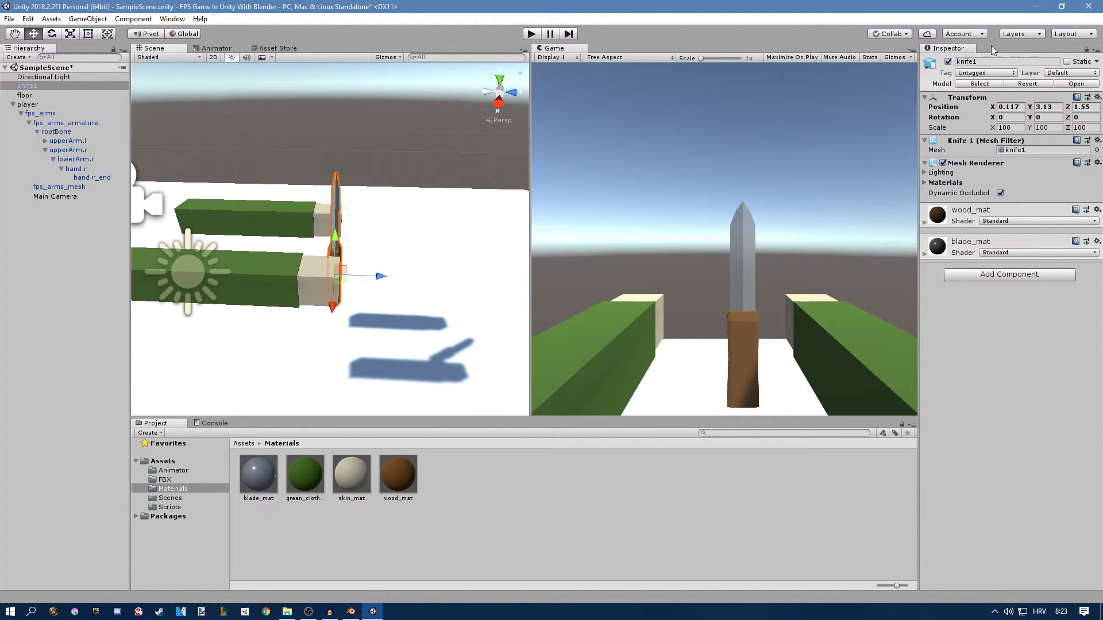
{"action": "left_click", "coordinate": [1047, 118]}
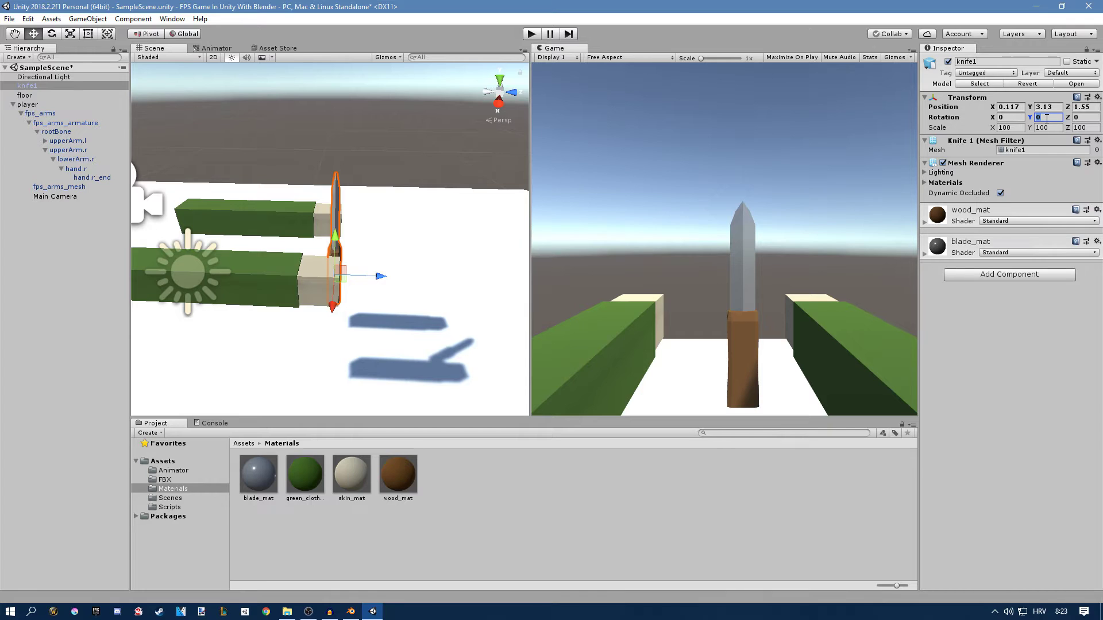
{"action": "type", "text": "90"}
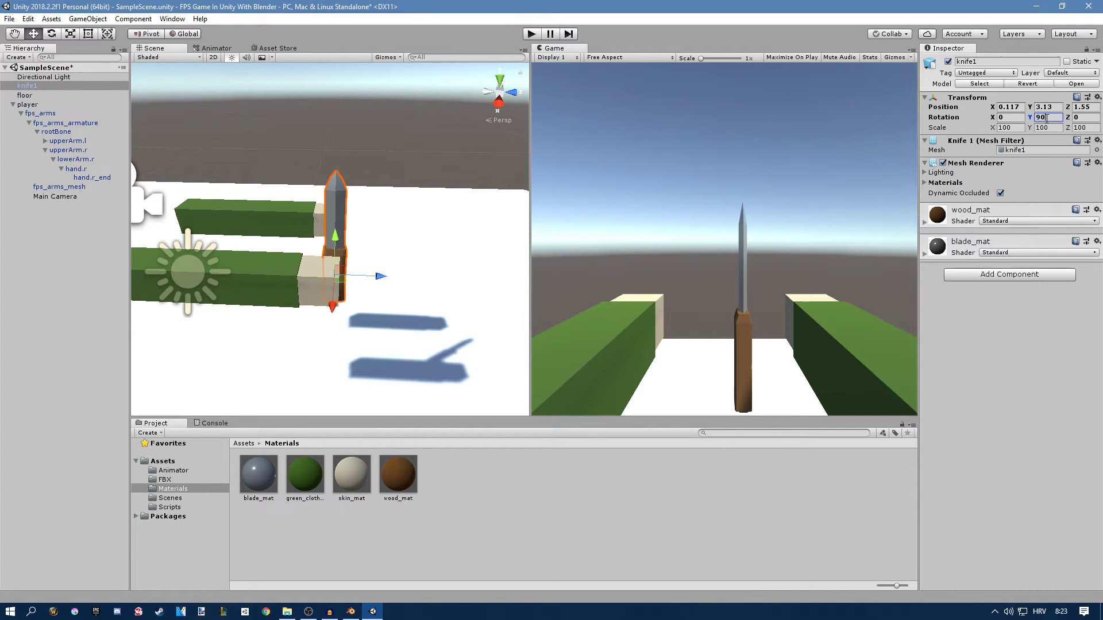
{"action": "left_click_drag", "start_coordinate": [160, 199], "coordinate": [125, 188], "text": "alt"}
{"action": "left_click_drag", "start_coordinate": [329, 350], "coordinate": [317, 307]}
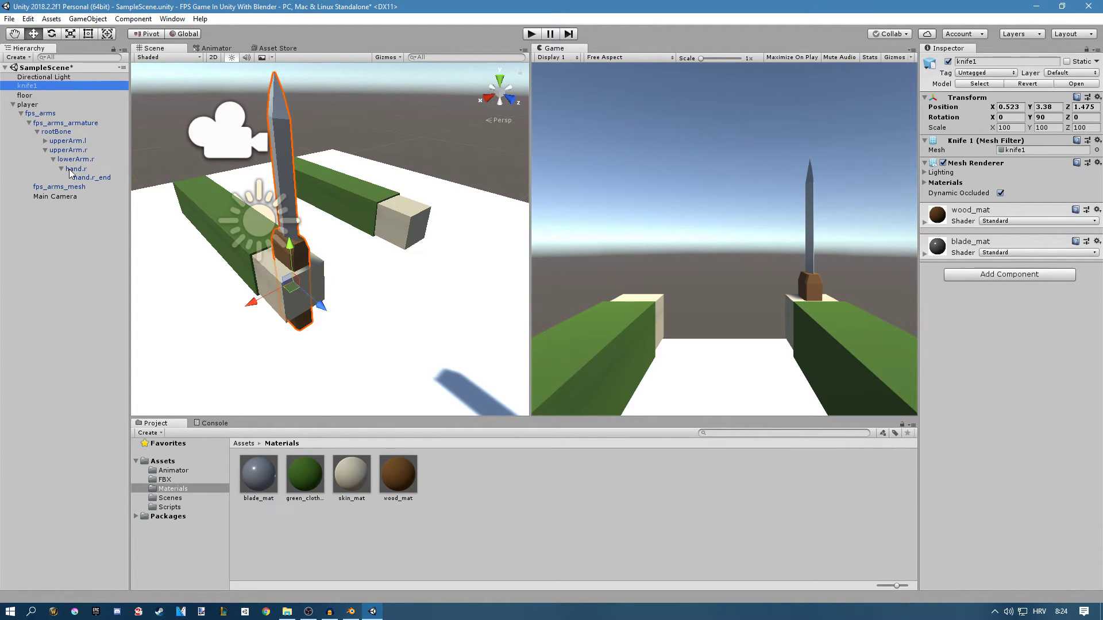
Create an empty child object under the hand.r bone.
{"action": "right_click", "coordinate": [74, 169]}
{"action": "left_click", "coordinate": [68, 168]}
{"action": "right_click", "coordinate": [76, 170]}
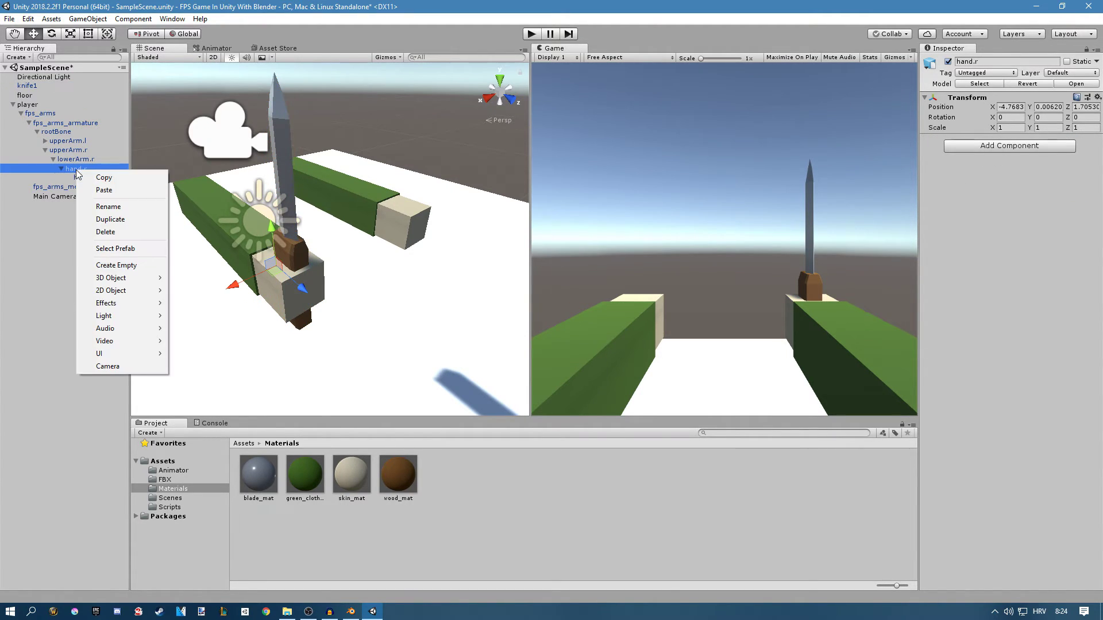
{"action": "left_click", "coordinate": [114, 264]}
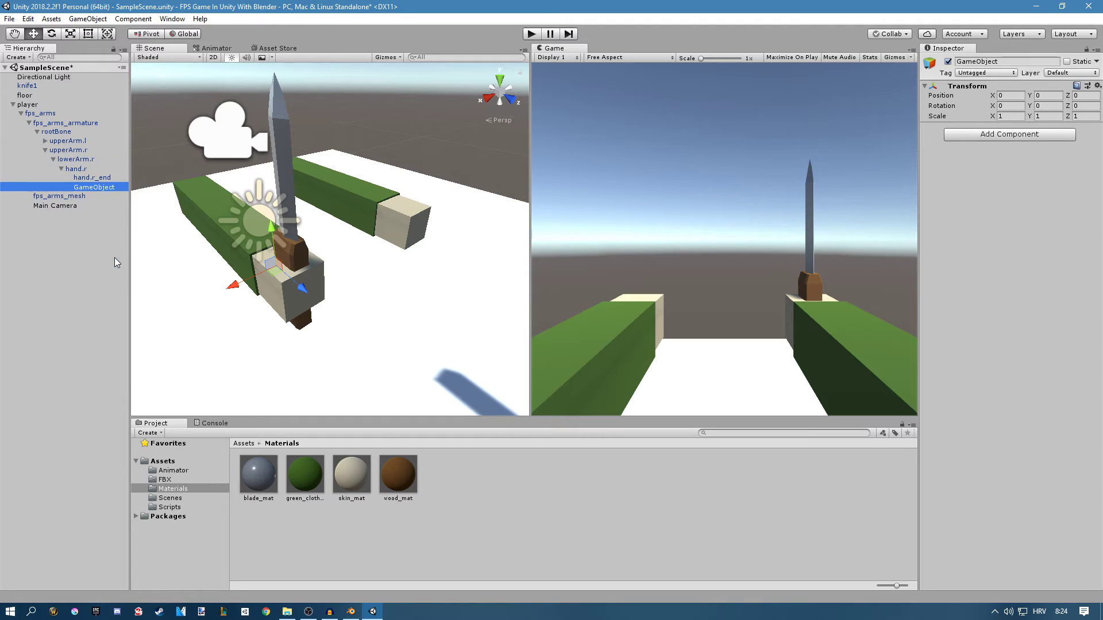
Rename the empty object 'WeaponHolder' and parent knife1 under it.
{"action": "left_click", "coordinate": [101, 188]}
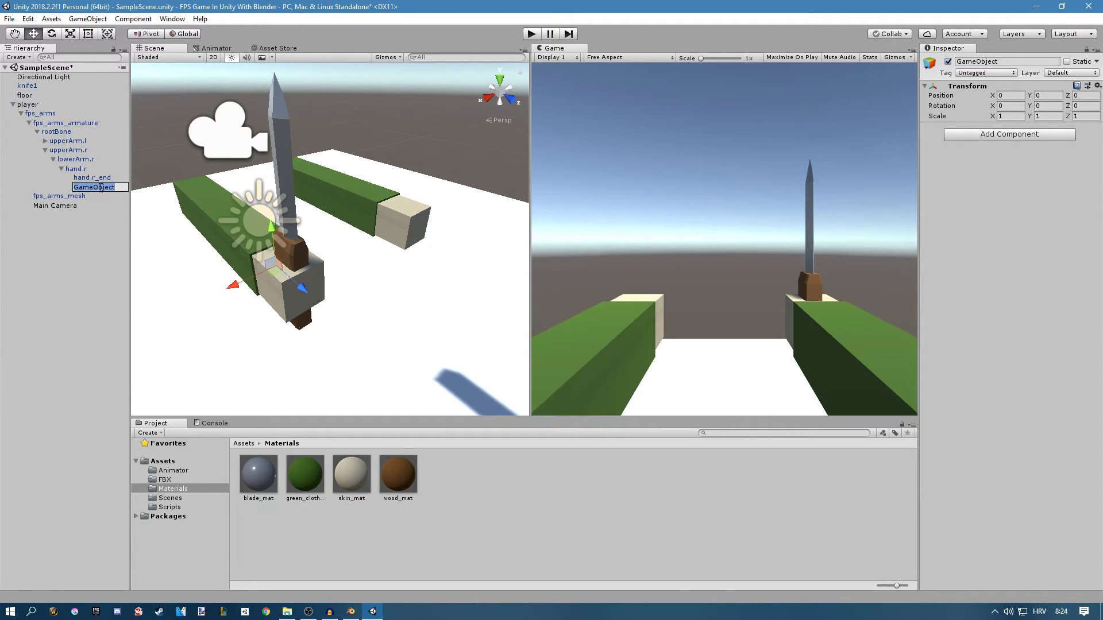
{"action": "type", "text": "WeaponHolder"}
{"action": "key", "text": "Return"}
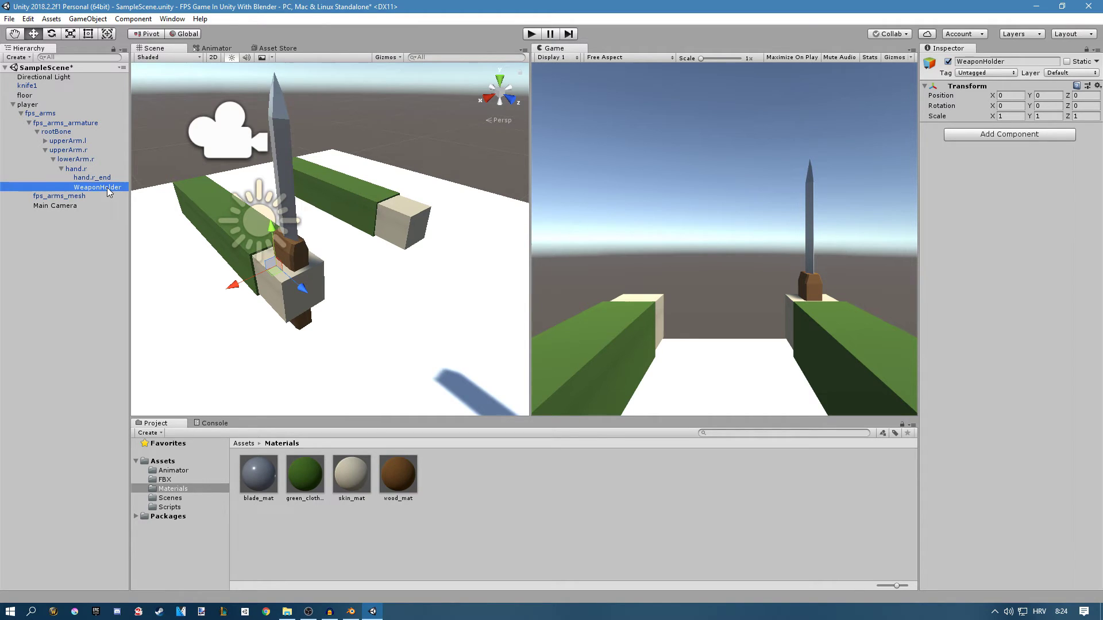
{"action": "left_click_drag", "start_coordinate": [26, 86], "coordinate": [108, 187]}
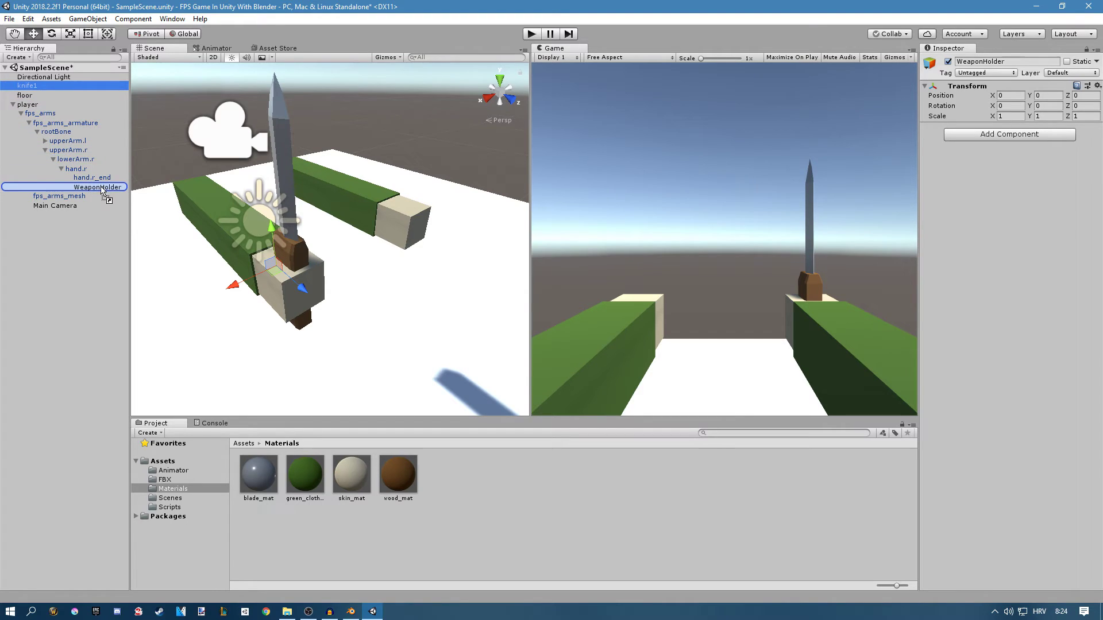
Enter Play mode and walk forward with W to watch knife1 follow the right hand.
{"action": "left_click", "coordinate": [532, 34]}
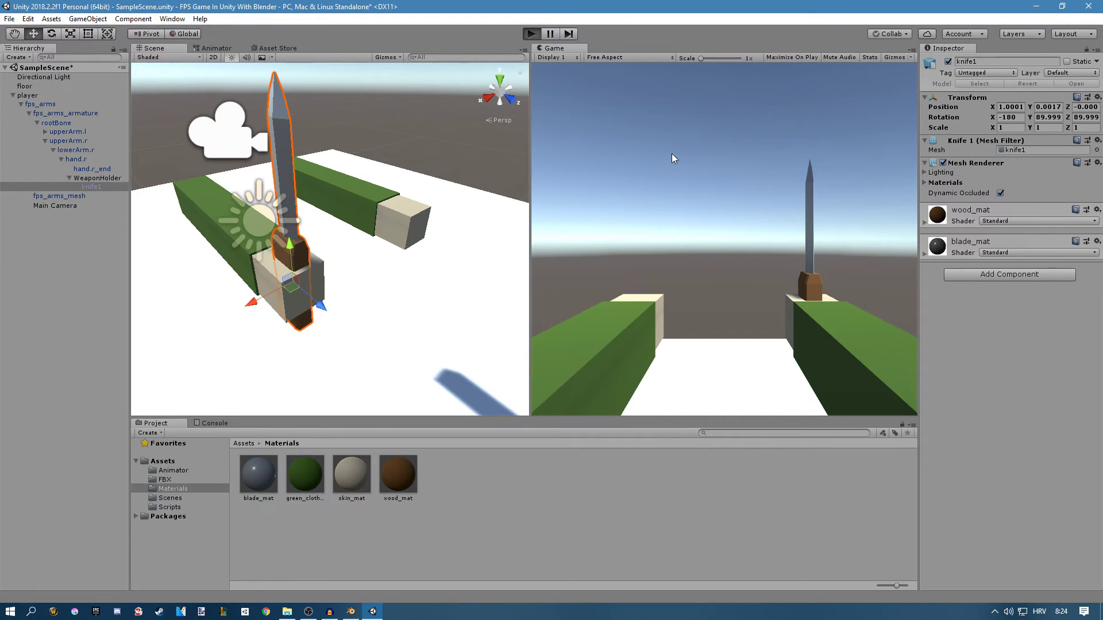
{"action": "key", "text": "w"}
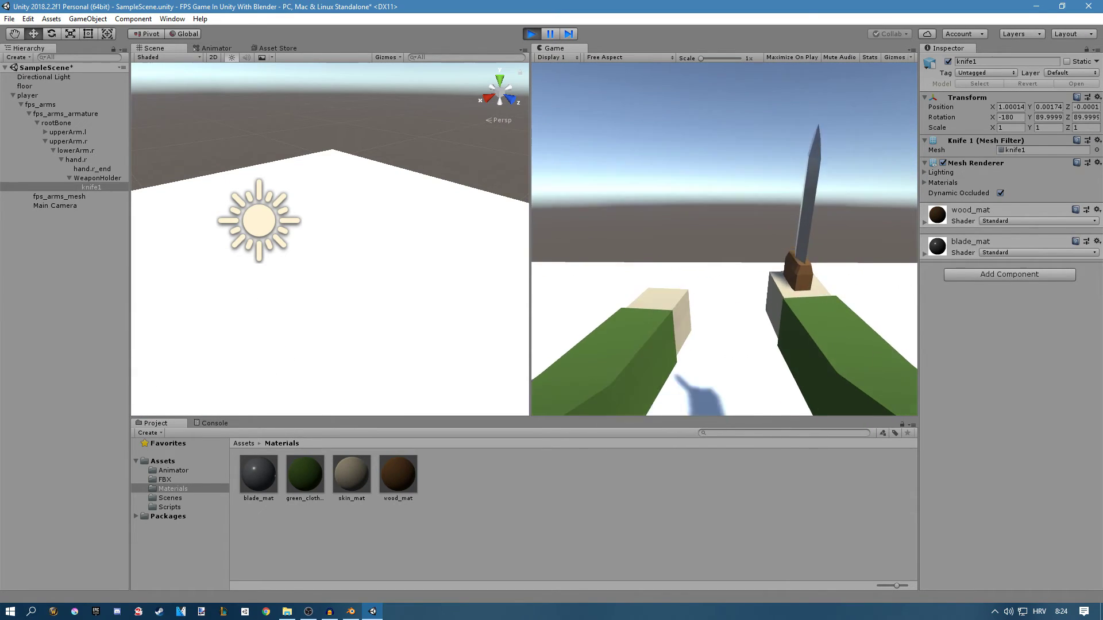
{"action": "key", "text": "w"}
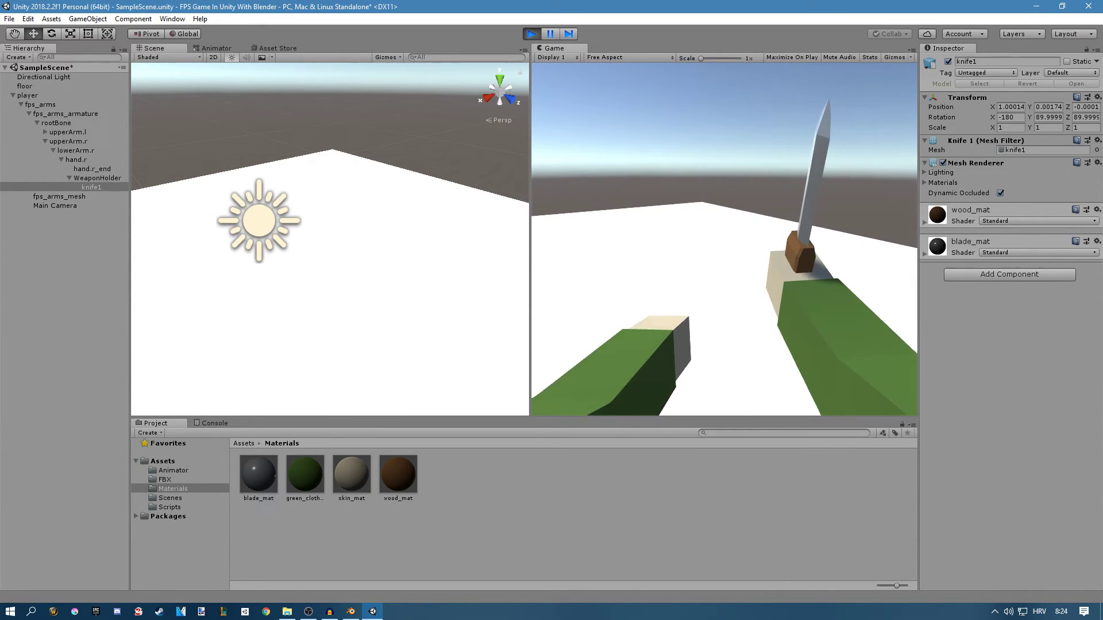